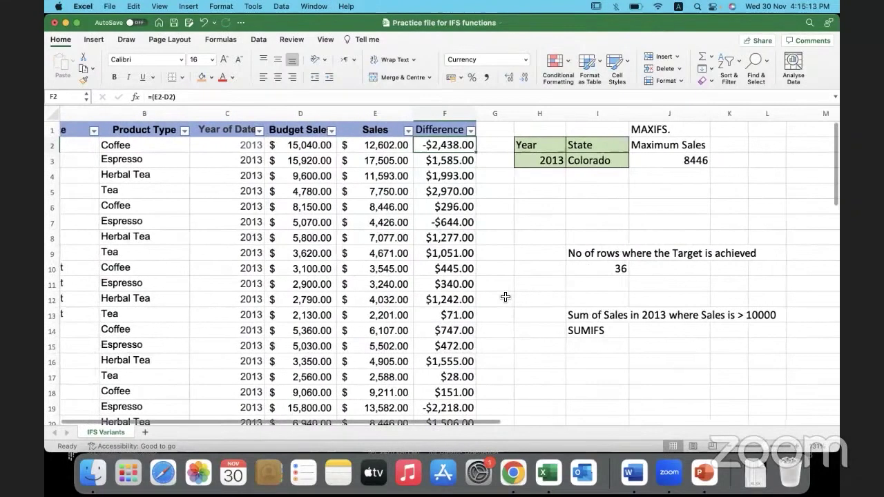
Enter the label MINIFS in cell J5, two rows below the Maximum Sales result
click(653, 190)
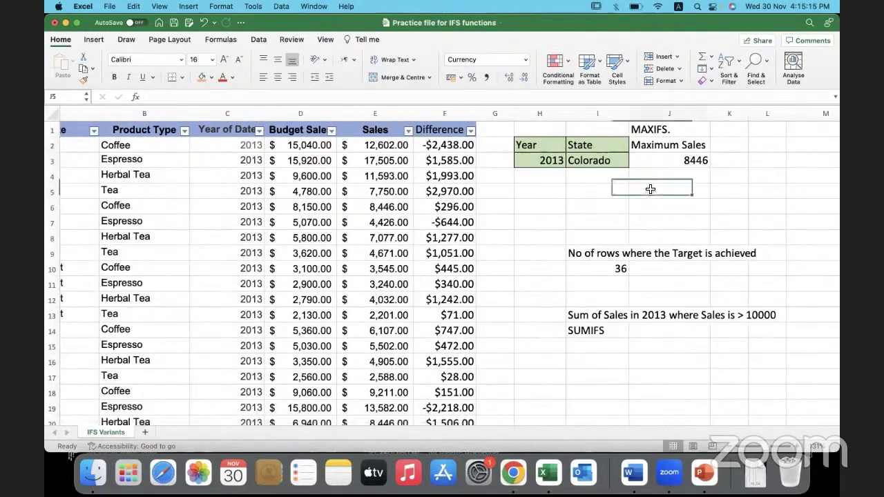
text(MINIFS)
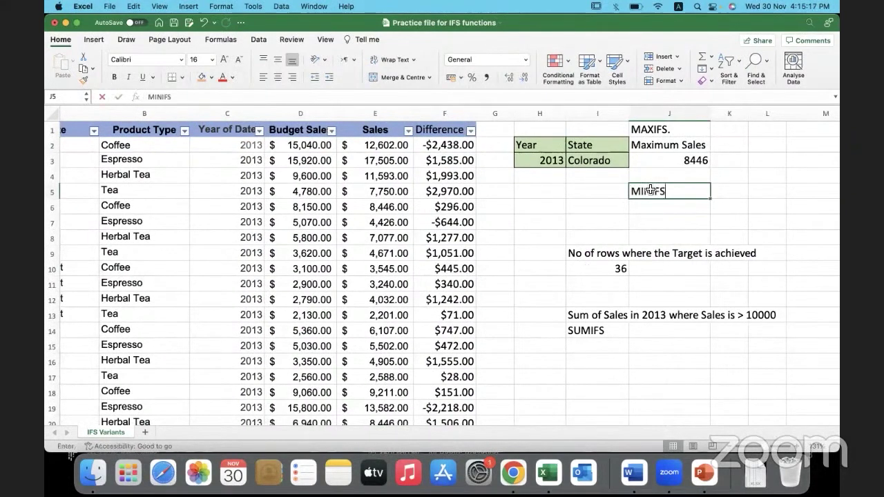
click(598, 221)
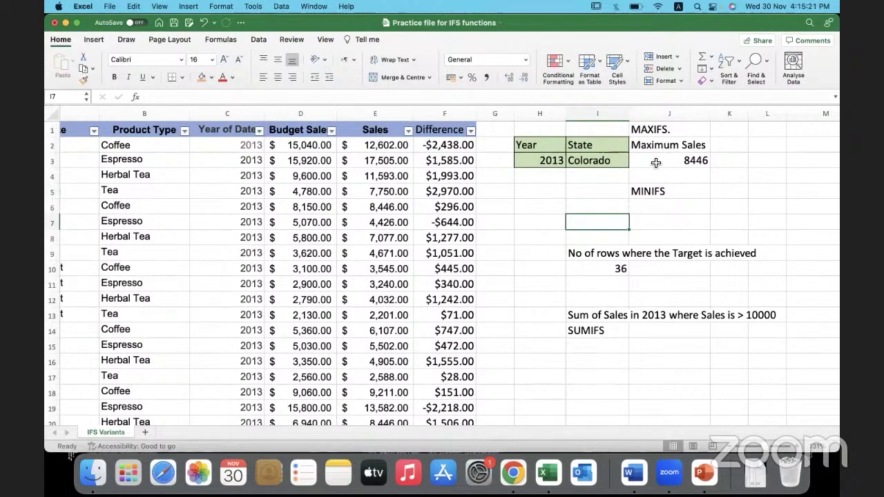
Review the MAXIFS formula in J3 and its criteria cells, and set the State criterion in I3 to Florida
click(655, 163)
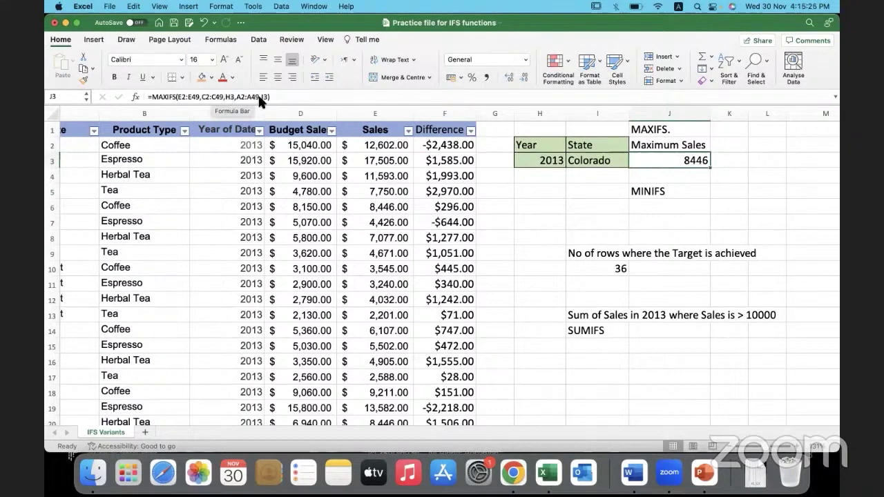
click(537, 163)
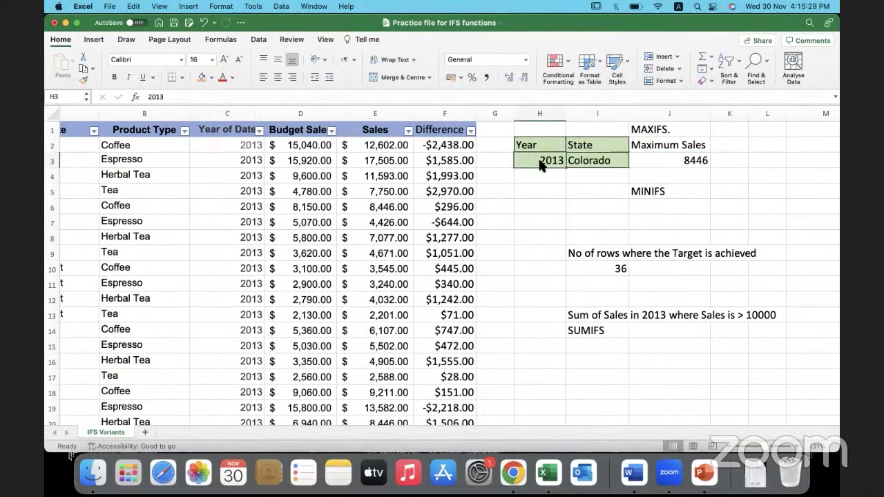
click(597, 169)
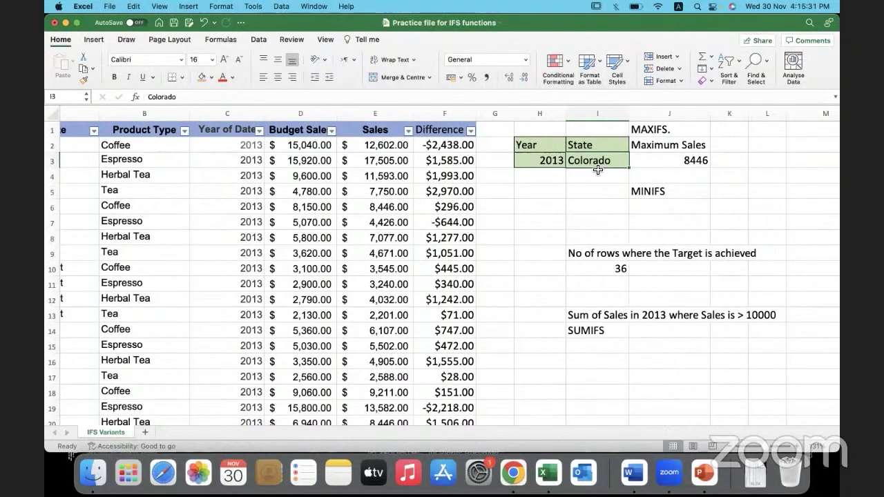
click(666, 162)
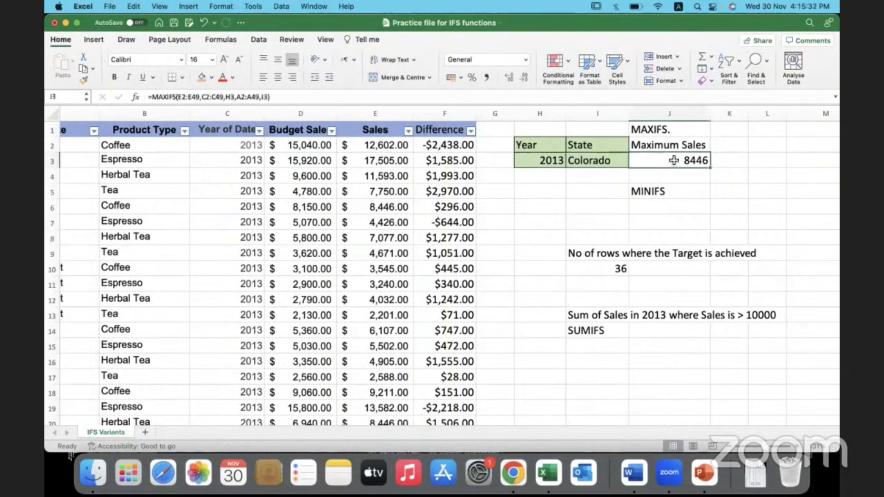
click(579, 161)
text(Flo)
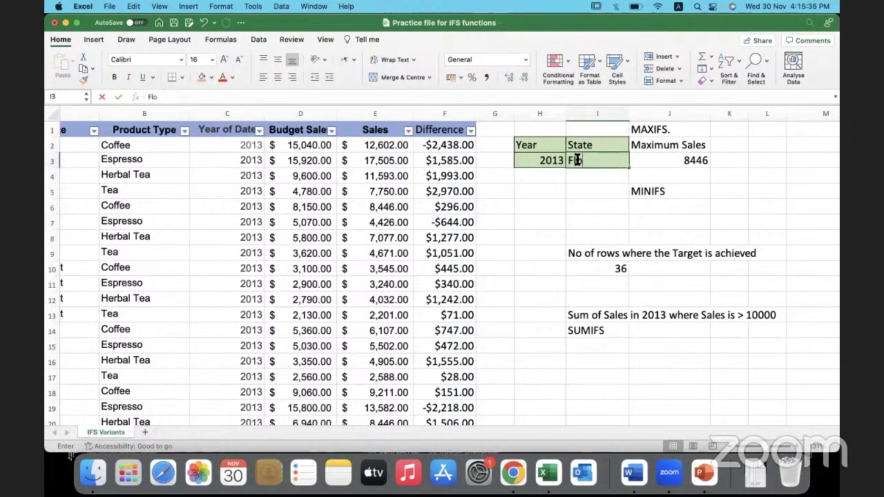
text(rida)
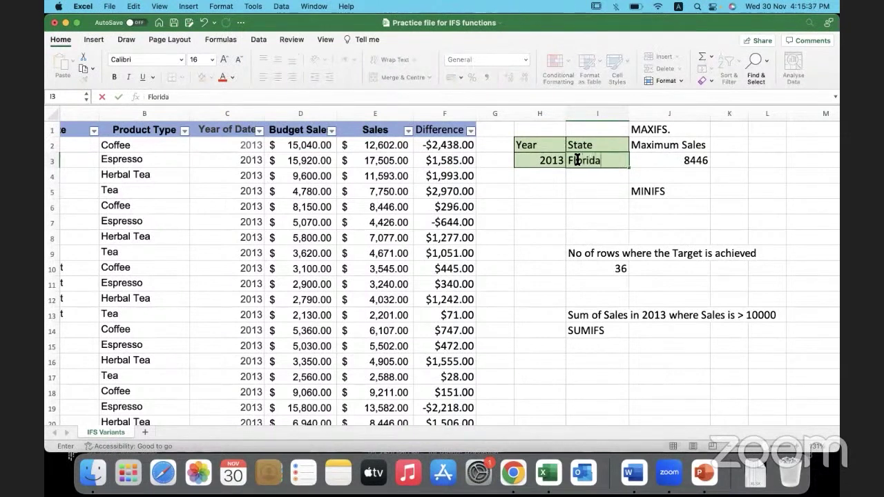
key(Return)
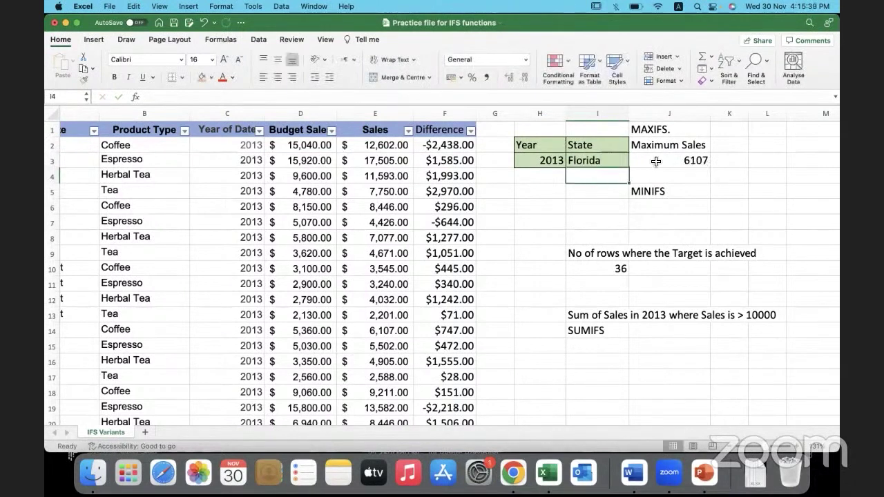
Set the Year criterion in cell H3 to 2012
click(545, 161)
text(2012)
key(Return)
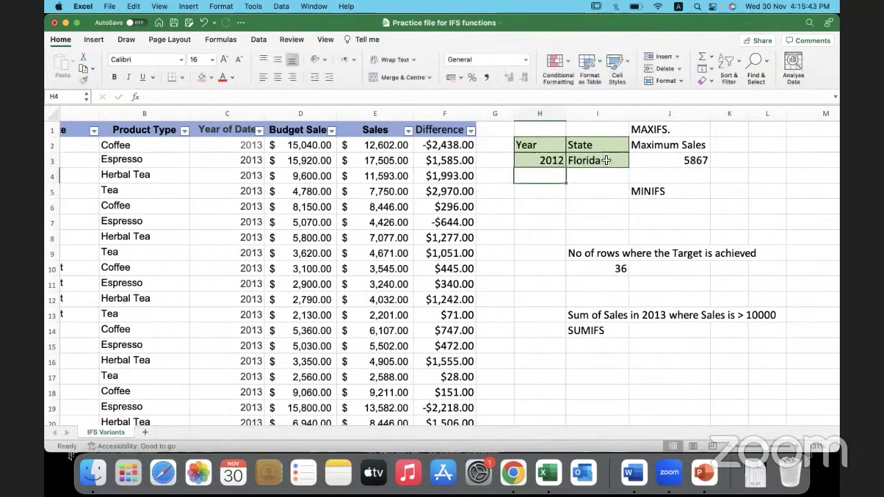
Examine the MAXIFS formula in J3 together with its year and state criteria and the Sales column it evaluates
click(646, 161)
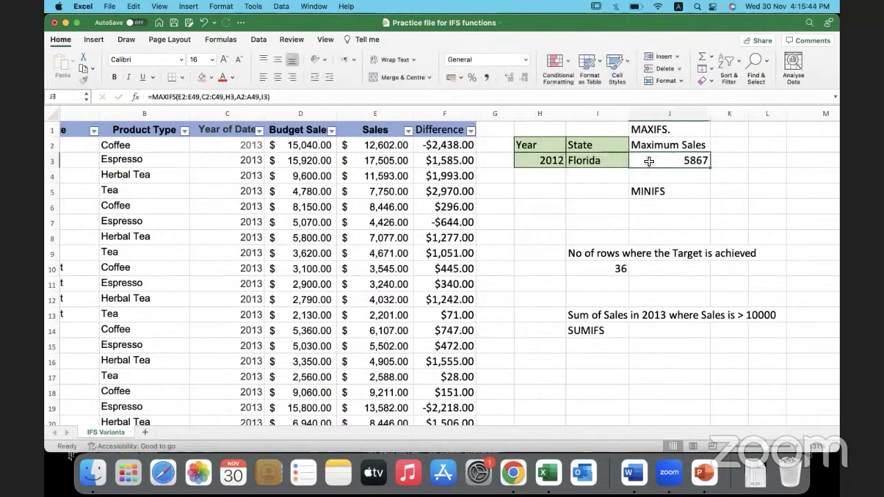
click(545, 160)
drag(544, 161, 584, 160)
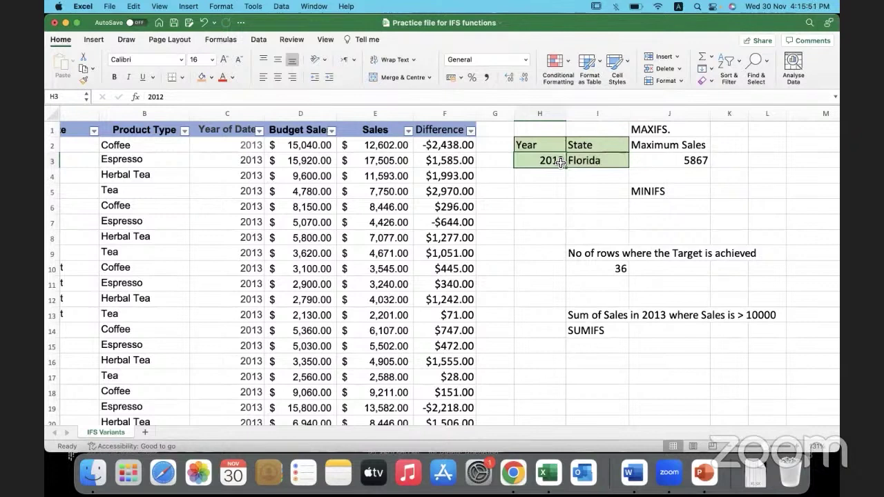
click(588, 162)
click(660, 161)
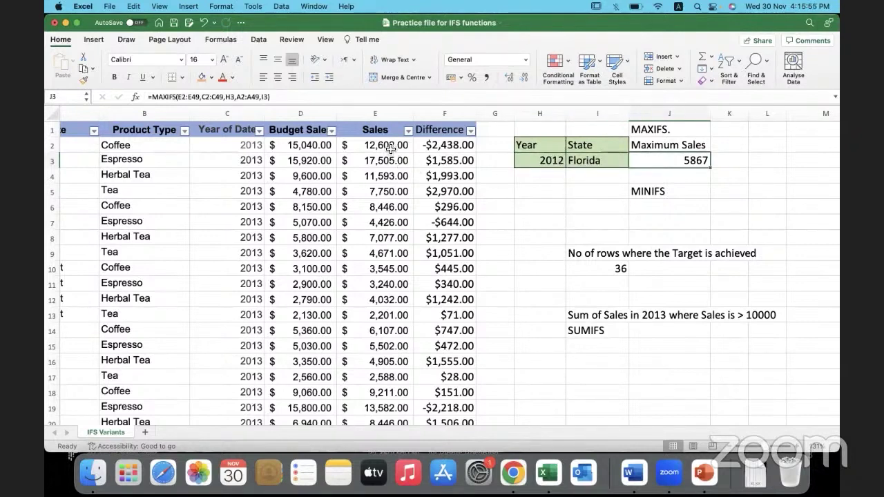
drag(390, 147, 388, 353)
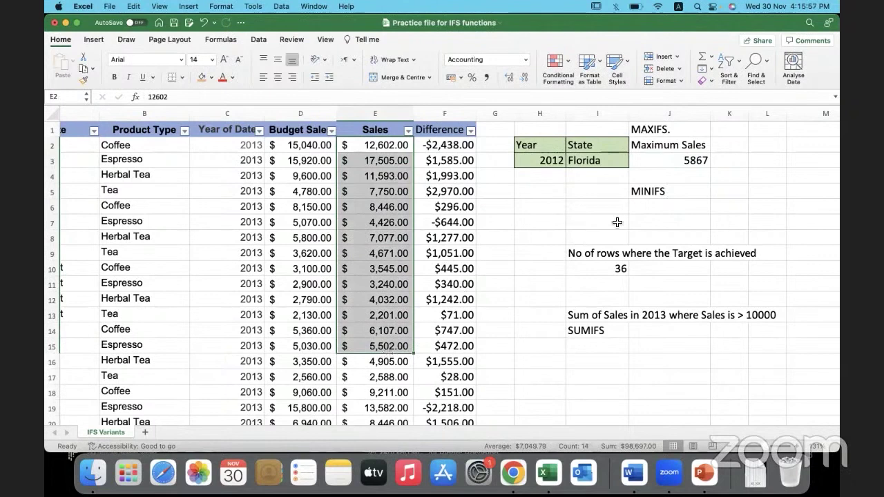
click(664, 151)
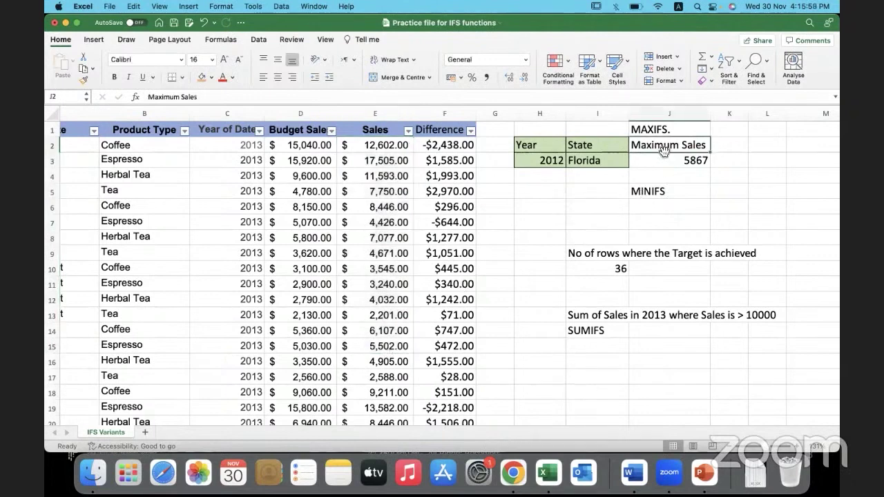
click(656, 210)
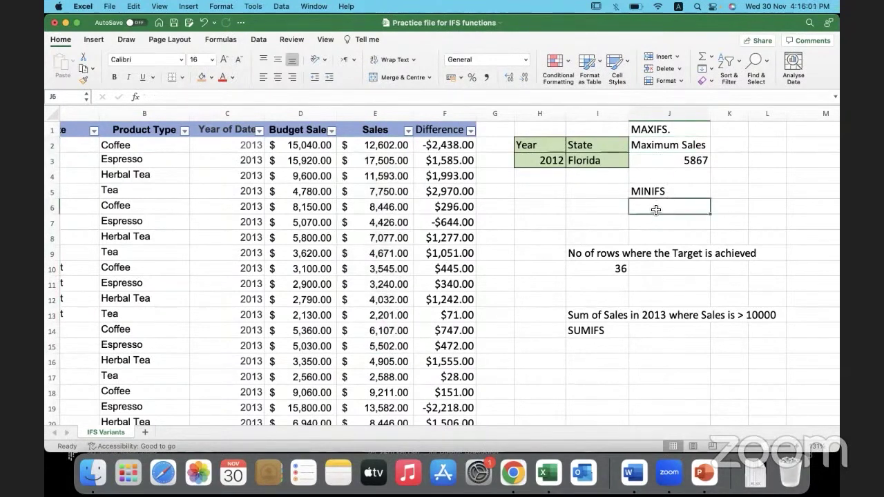
drag(549, 145, 589, 158)
Widen column J and start a MINIFS formula in cell J6
click(641, 207)
drag(710, 114, 786, 114)
double_click(650, 209)
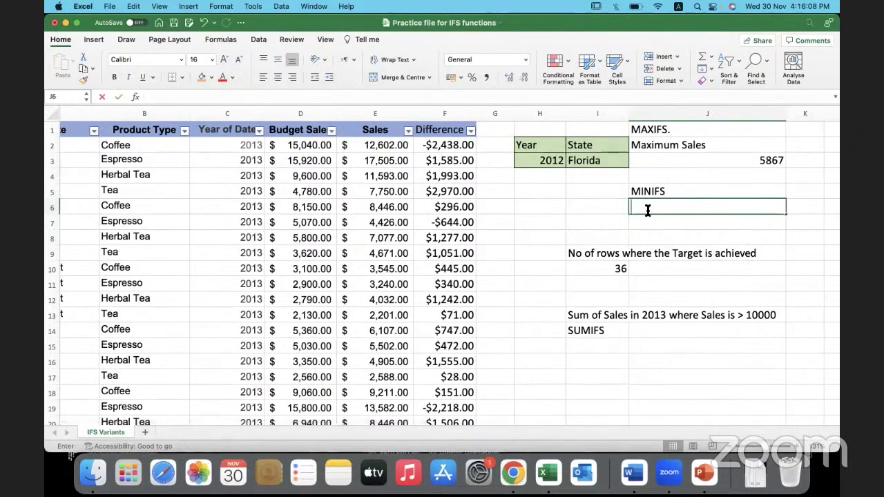
text(=)
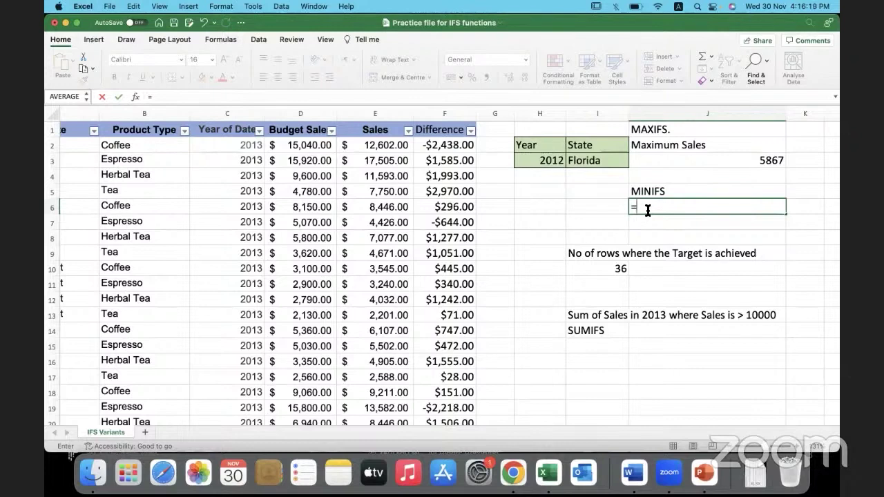
text(minif)
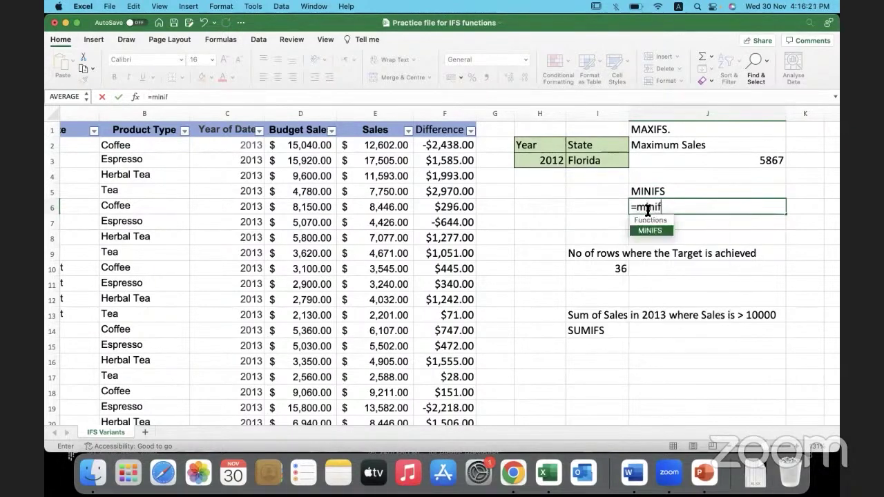
text(s)
double_click(651, 230)
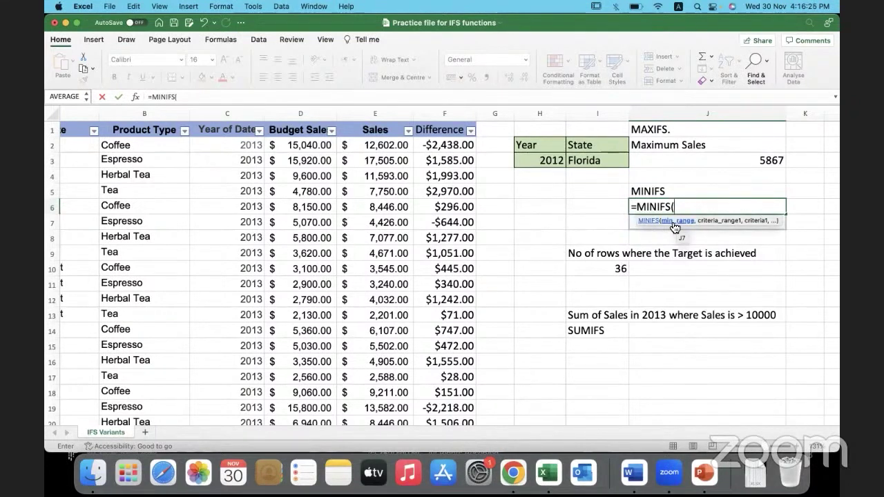
Supply the Sales range E2:E49 as the min_range of the MINIFS formula
click(377, 148)
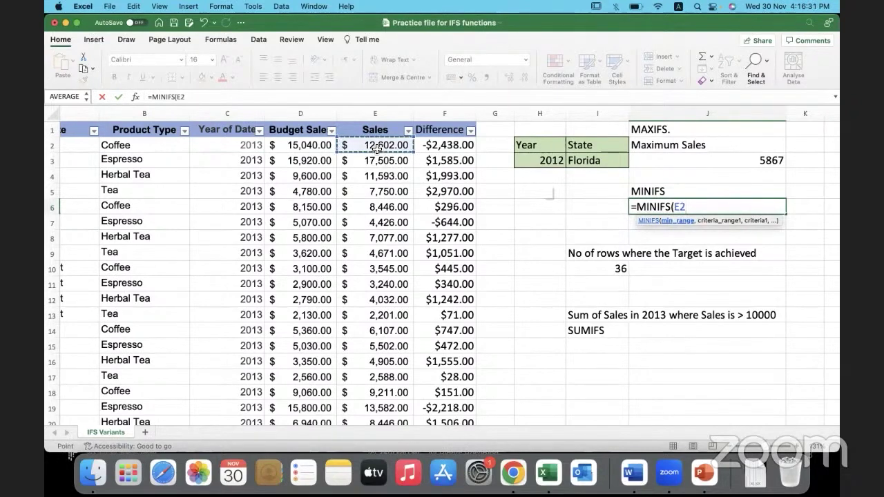
key(ctrl+shift+Down)
text(,)
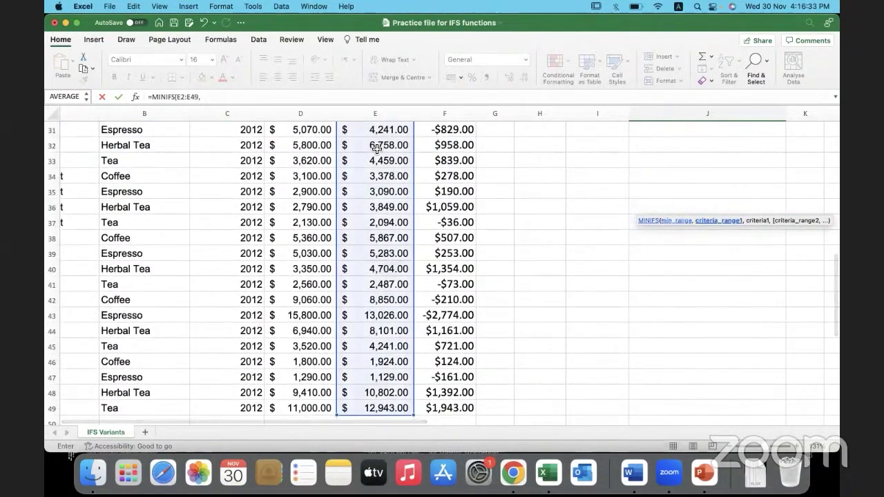
Add the first MINIFS condition, using the year range C2:C49 with the criterion in H3
scroll(445, 163, up, 10)
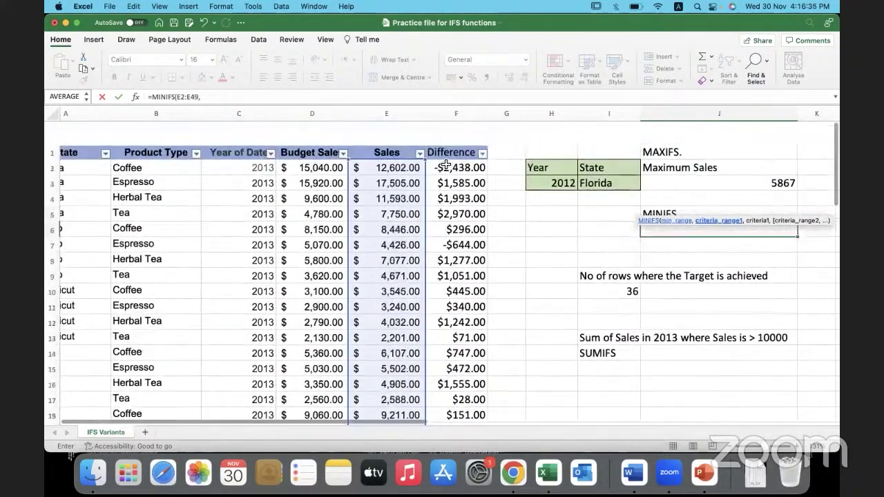
scroll(445, 163, left, 3)
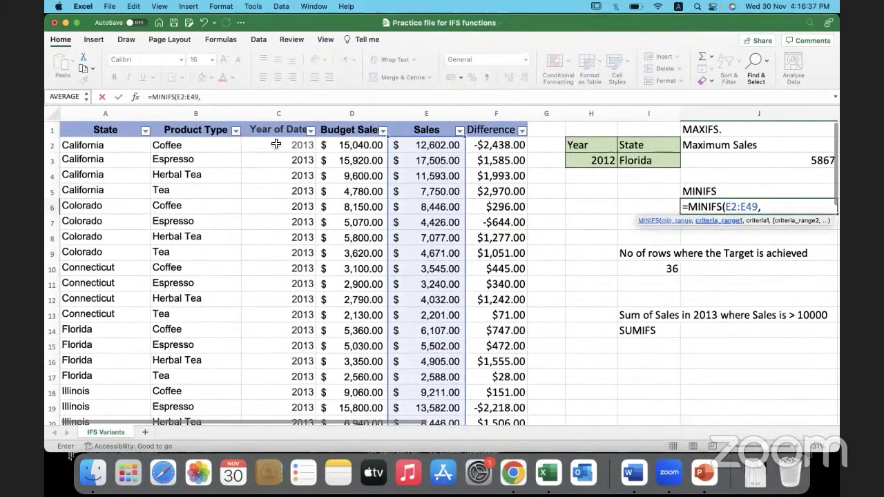
click(277, 143)
key(super+shift+Down)
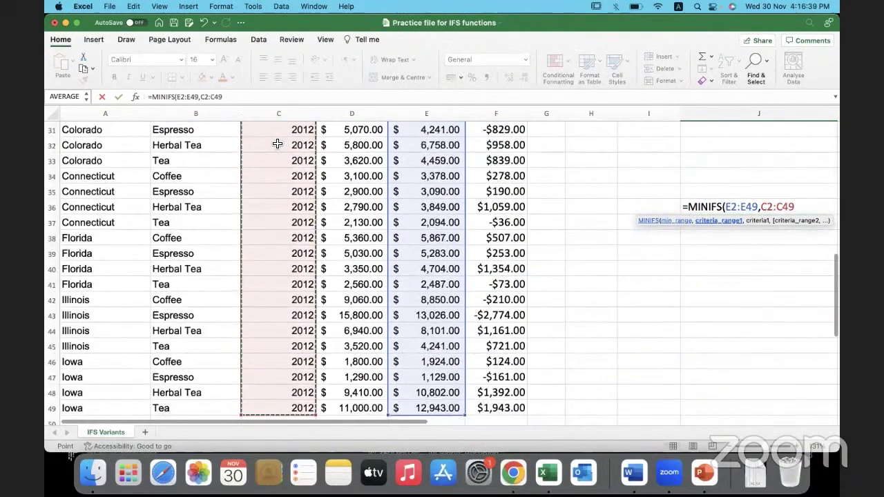
text(,)
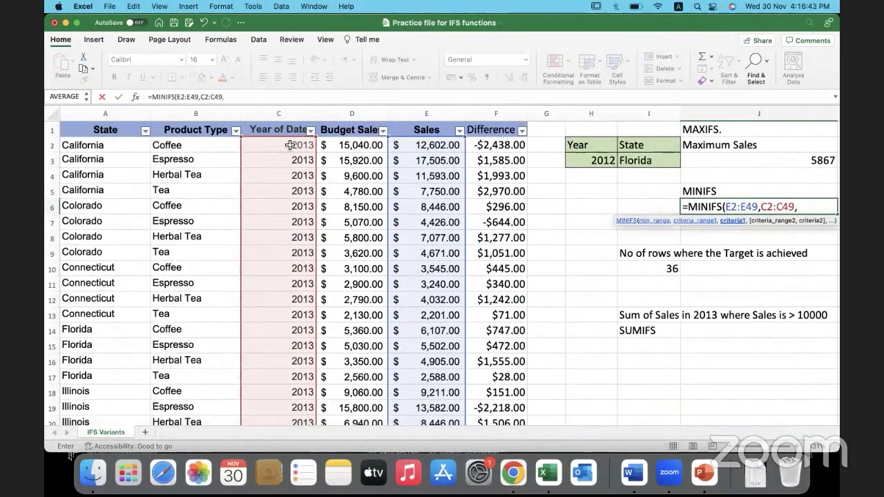
click(591, 160)
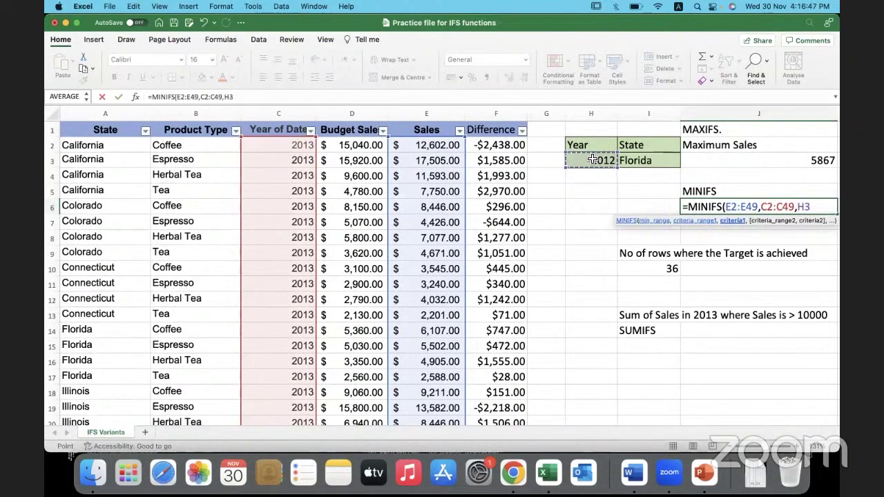
text(,)
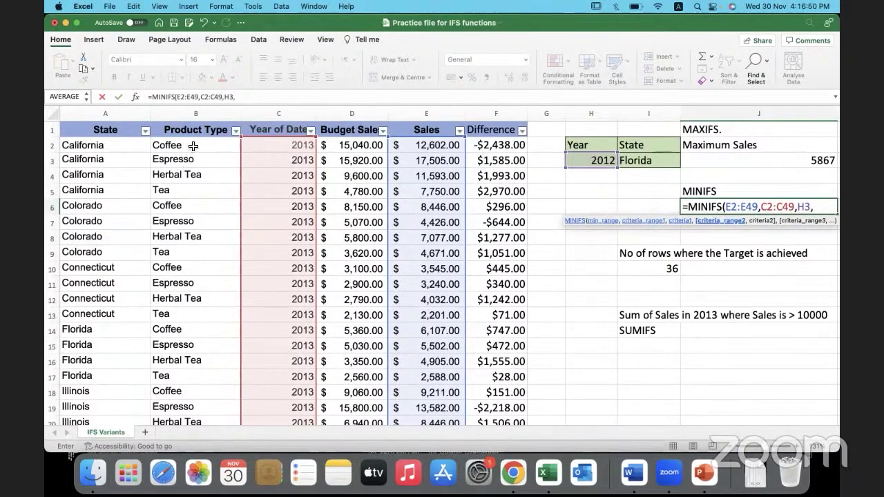
Add the State range A2:A49 with criterion I3 as the second condition and complete the MINIFS formula in J6
click(131, 146)
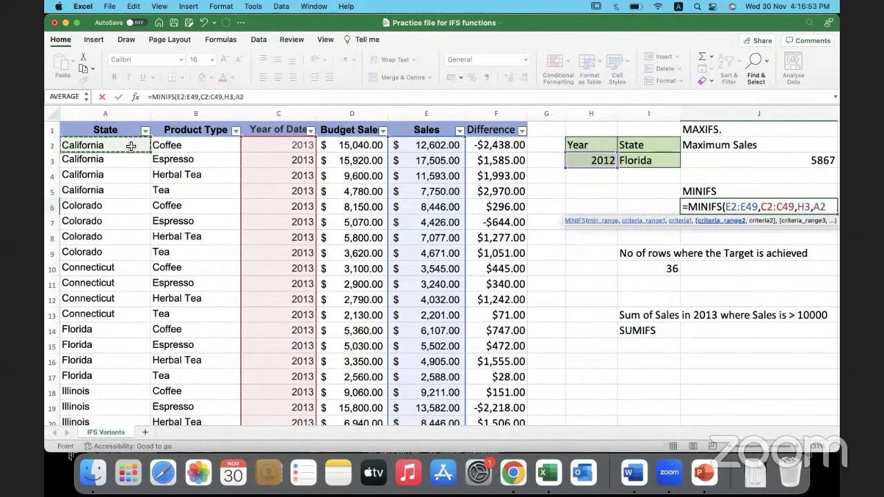
key(super+shift+Down)
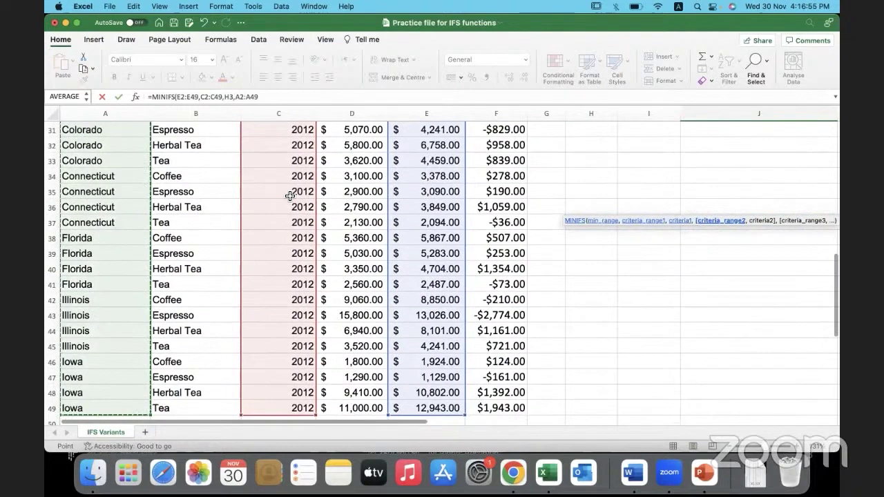
scroll(290, 195, up, 10)
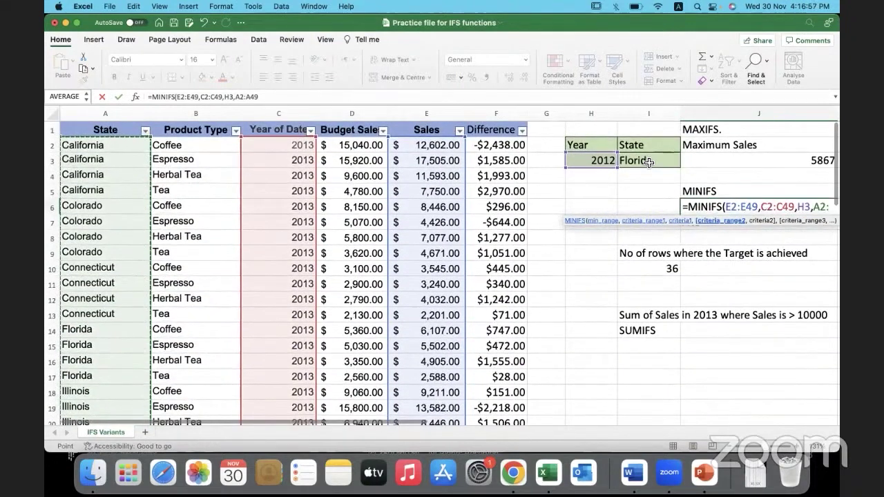
text(,)
click(644, 159)
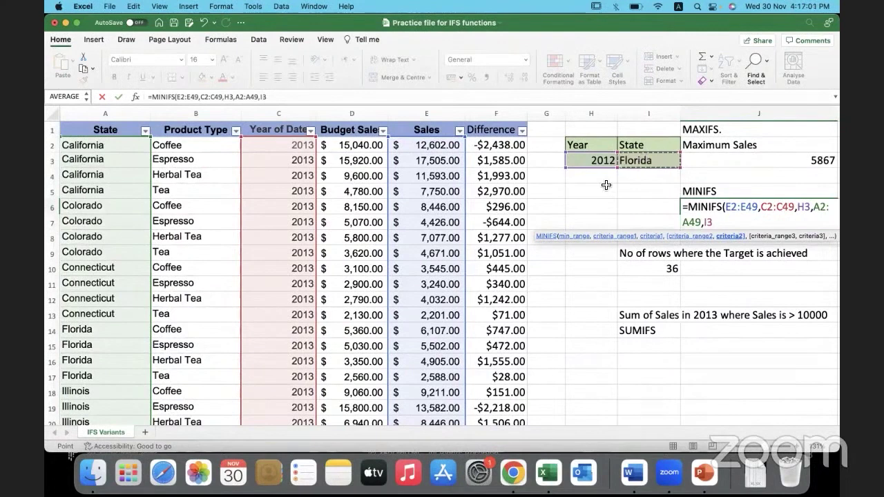
text())
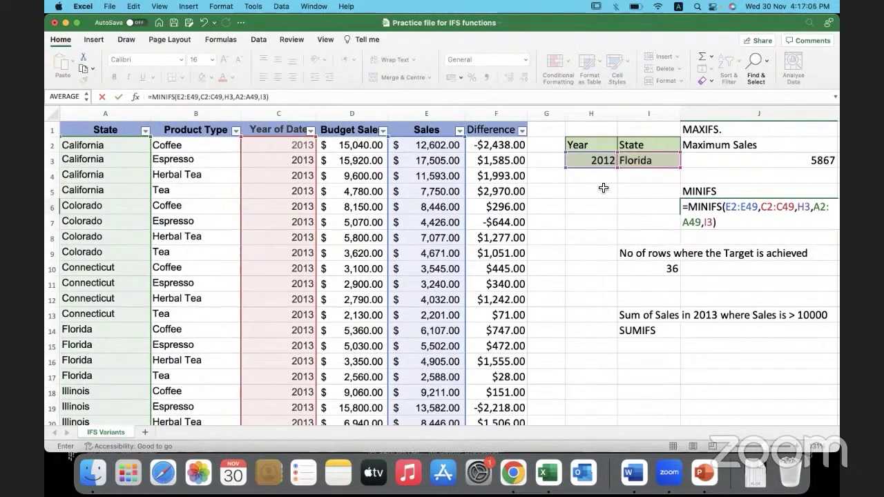
key(Return)
click(755, 211)
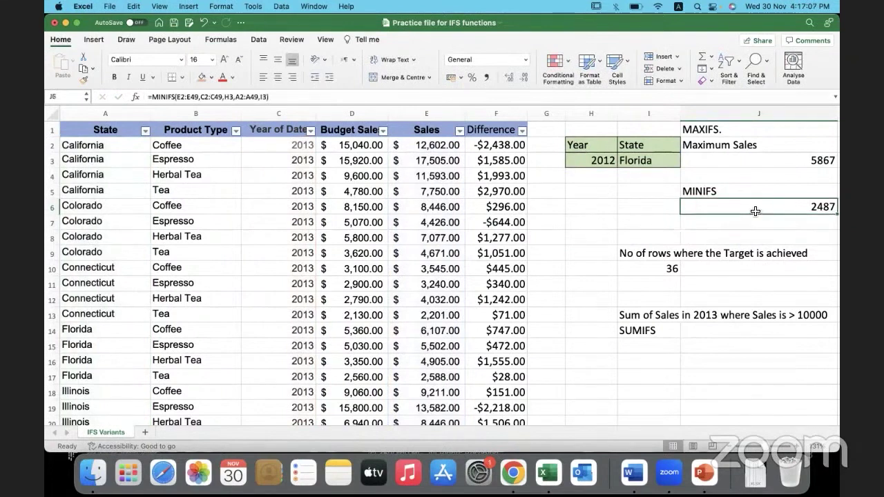
Set the year in H3 to 2013 and check the results against the 2013 Florida rows A14:E17
double_click(597, 162)
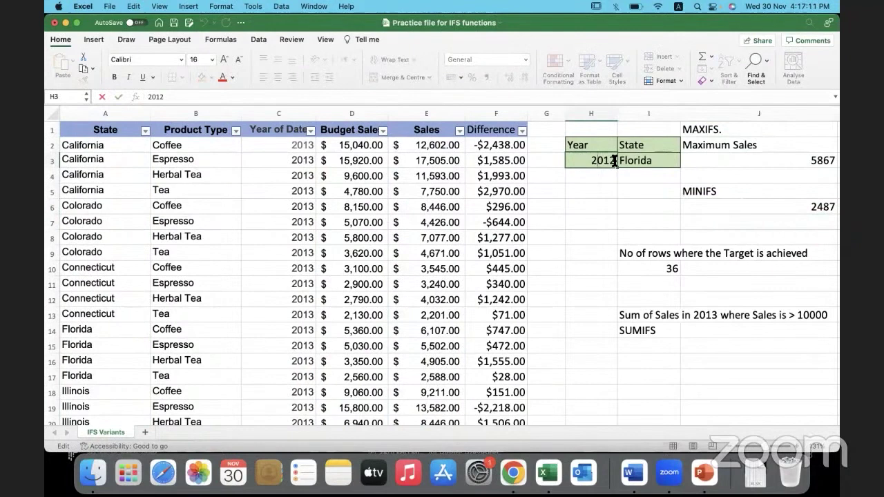
key(BackSpace)
text(3)
key(Return)
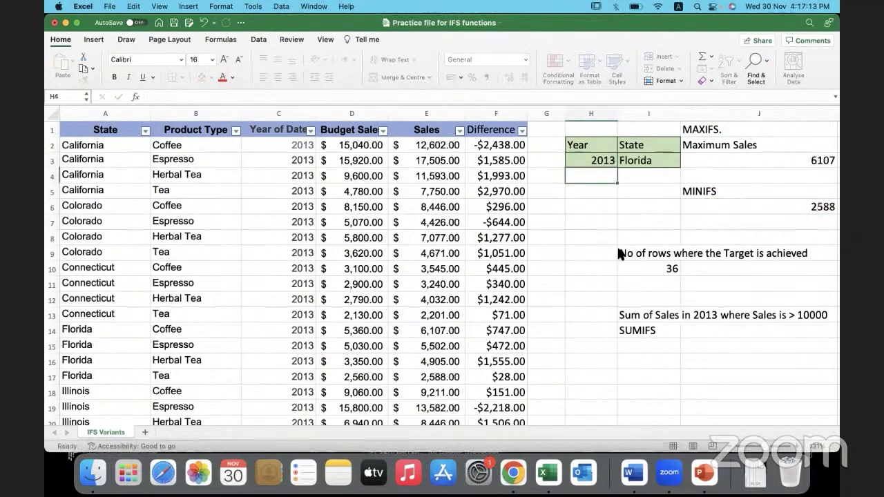
drag(109, 333, 428, 376)
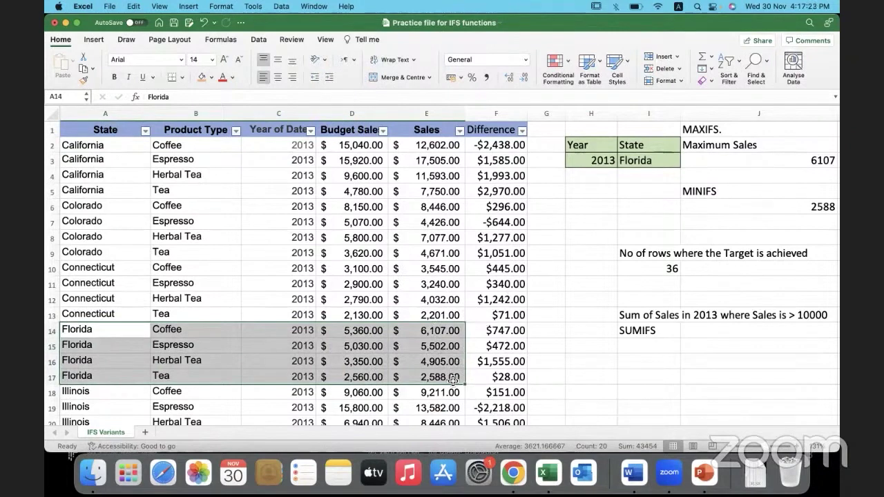
click(701, 207)
click(628, 238)
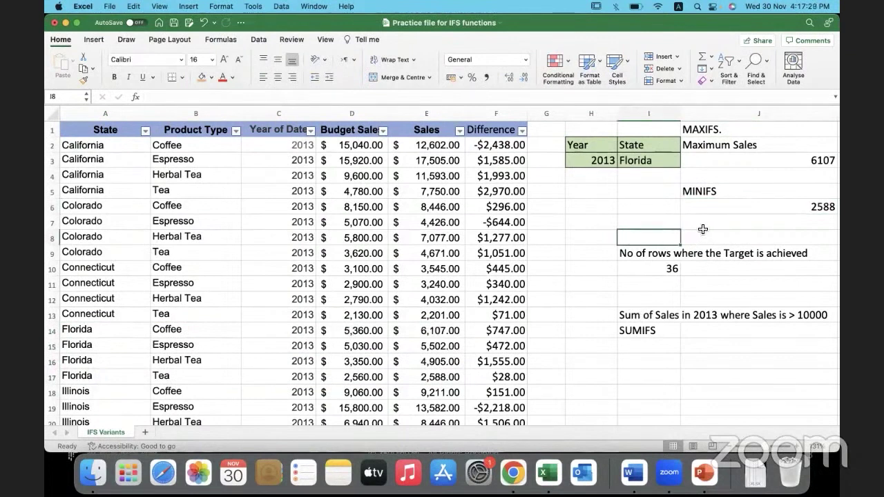
Move the "No of rows where the Target is achieved" label and its count from I9:I10 to I16:I17
drag(645, 256, 646, 268)
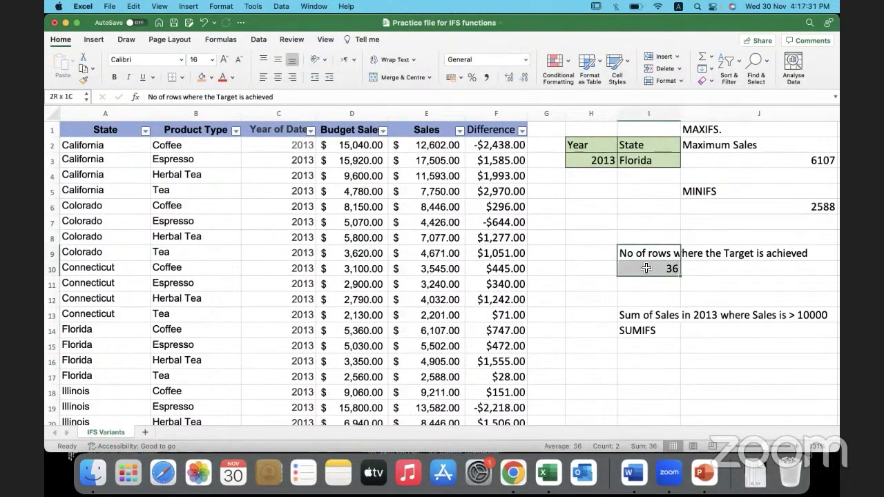
key(super+c)
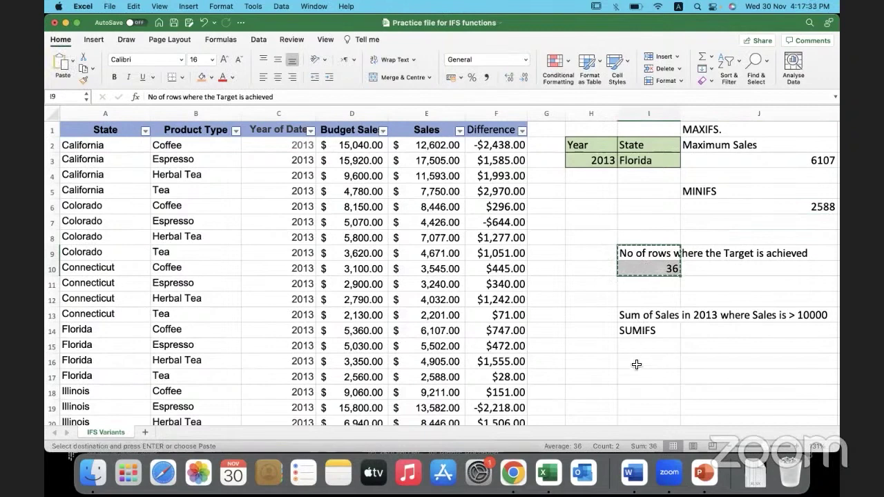
click(636, 363)
key(Return)
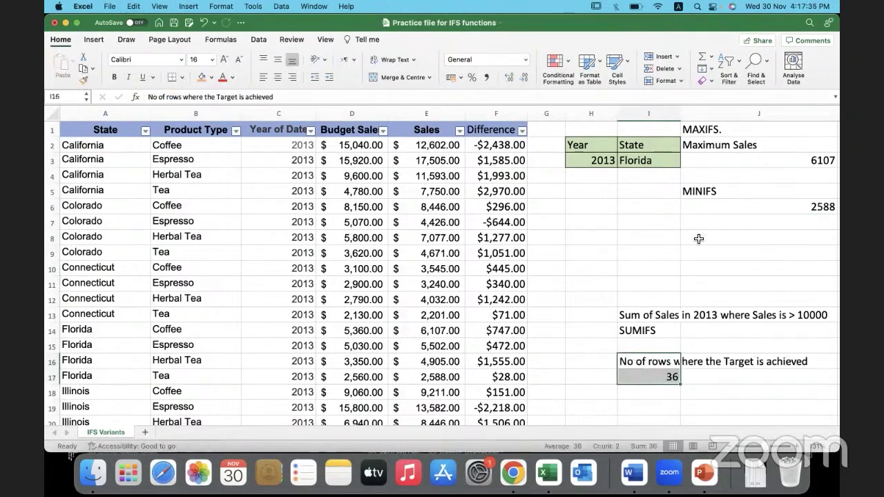
Enter the label SUMIFS in cell J8
click(699, 238)
text(SUMIFS)
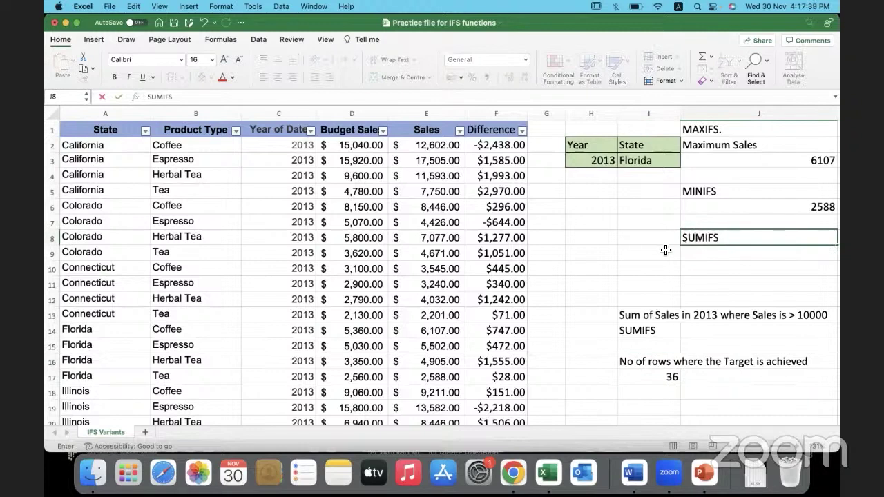
click(666, 251)
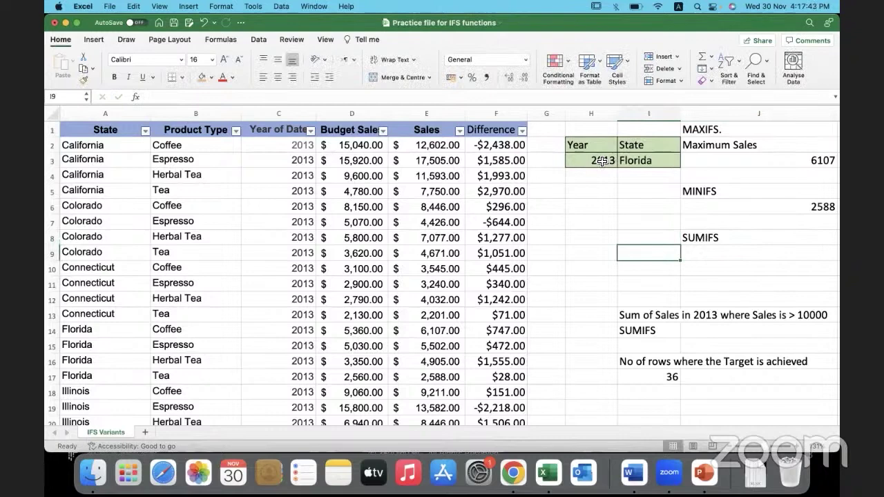
drag(632, 160, 604, 161)
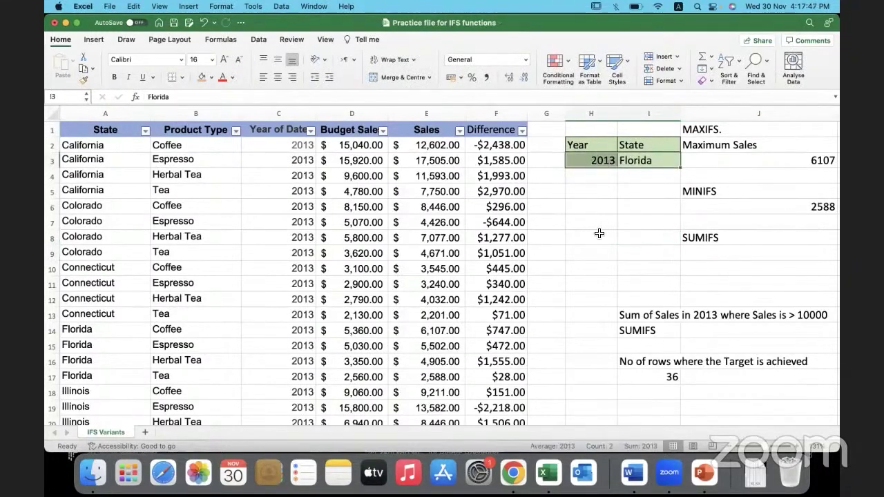
drag(453, 253, 452, 285)
click(453, 285)
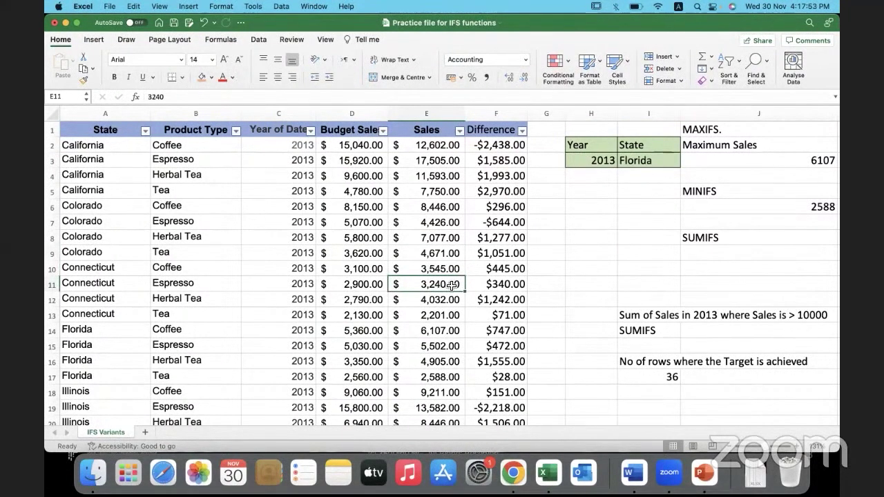
click(658, 163)
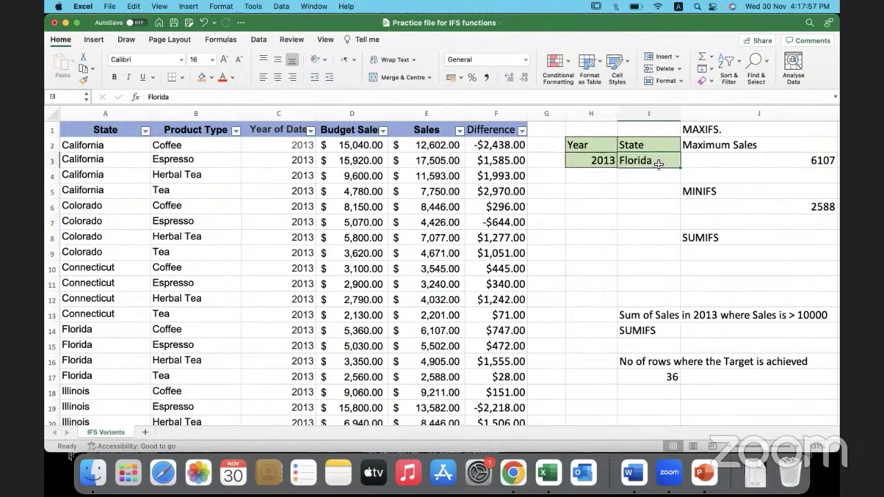
click(583, 161)
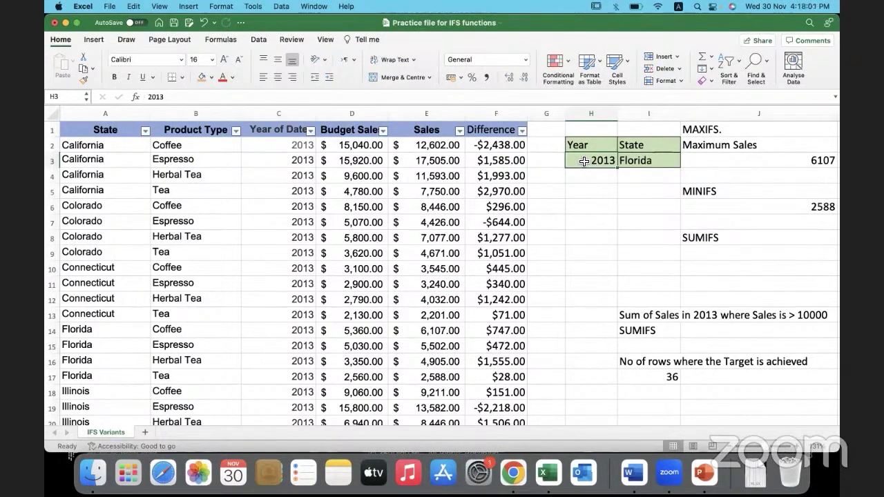
Start a SUMIFS formula in J9 with the Sales range E2:E49 as the sum_range
double_click(693, 252)
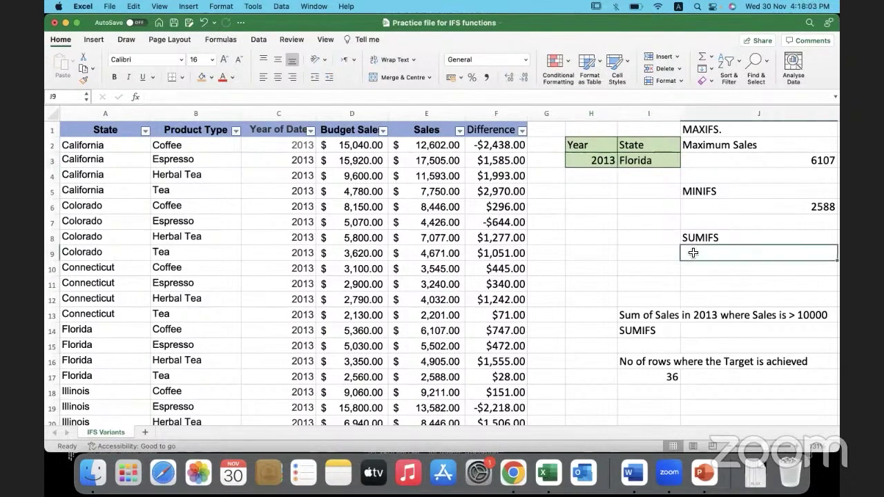
text(=)
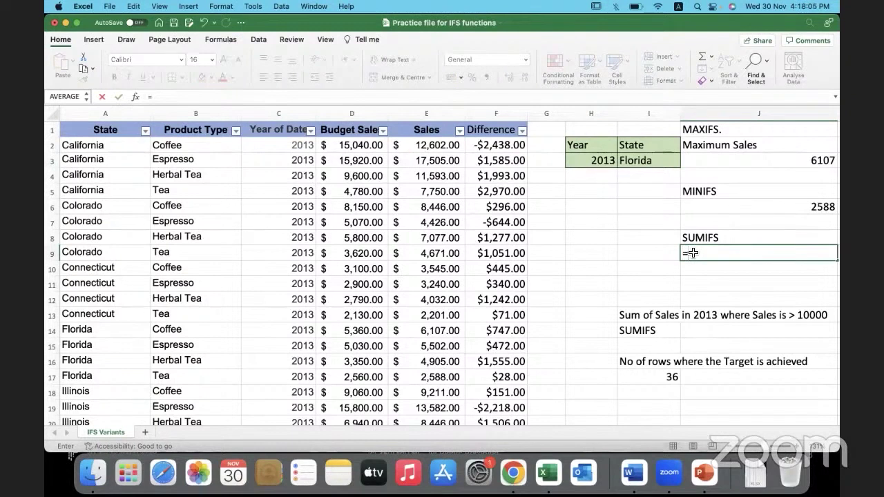
text(SUMIFS)
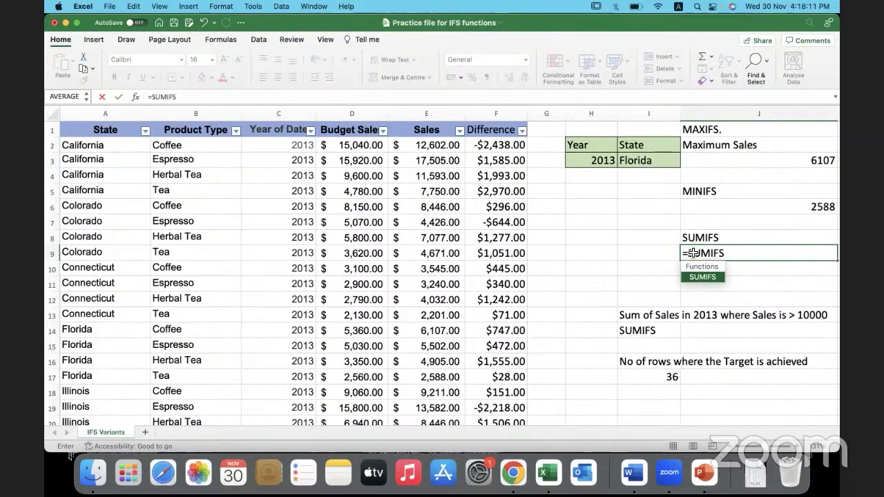
text(()
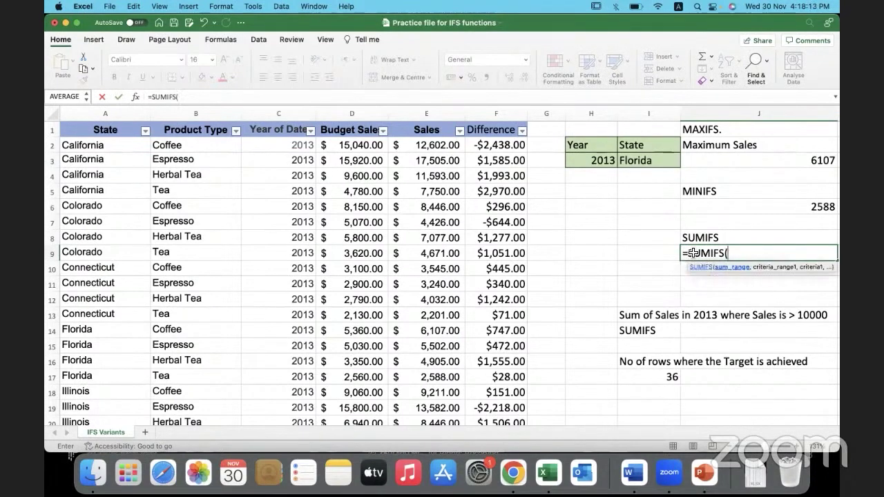
click(437, 146)
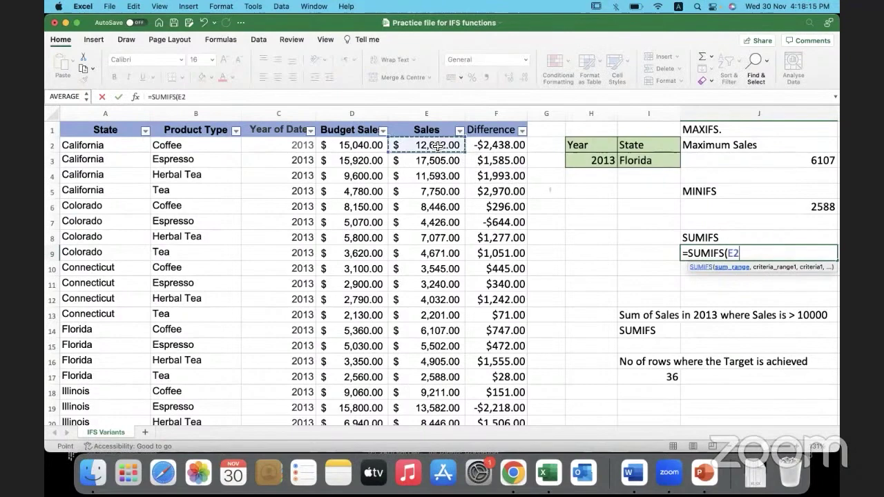
key(super+shift+Down)
text(,)
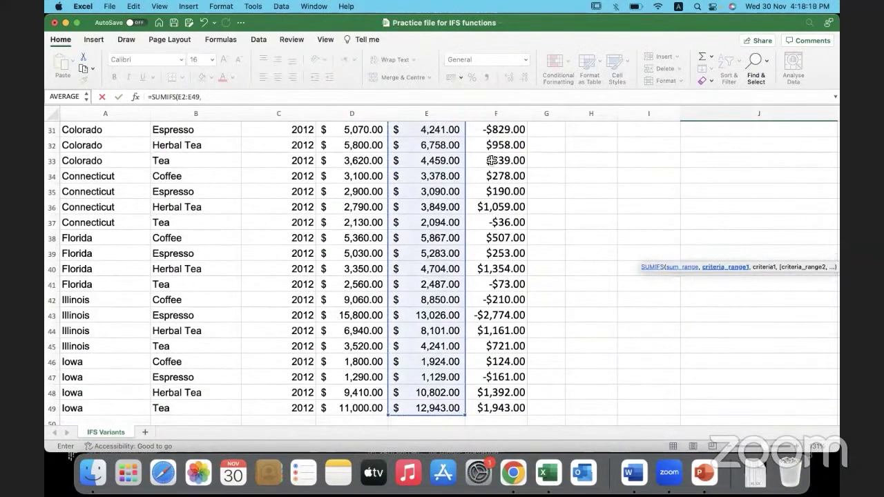
Add the year range C2:C49 with the criterion in H3 as the first SUMIFS condition
scroll(491, 159, up, 7)
scroll(491, 159, up, 4)
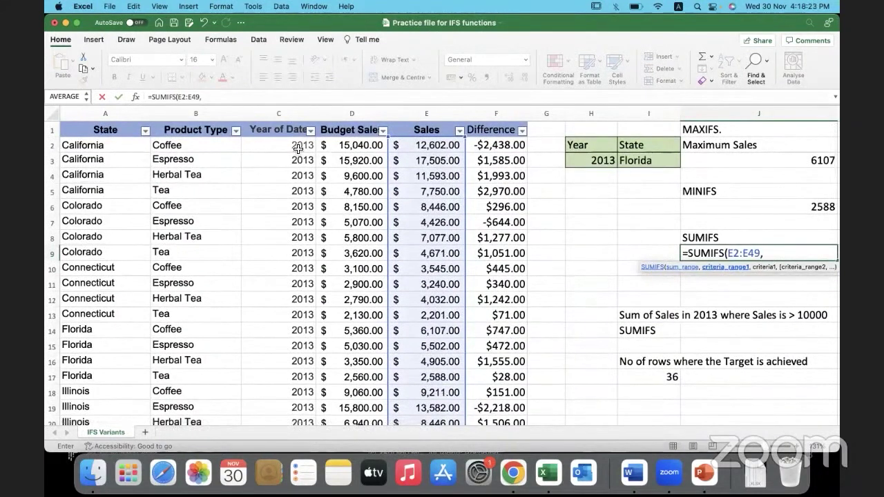
click(277, 144)
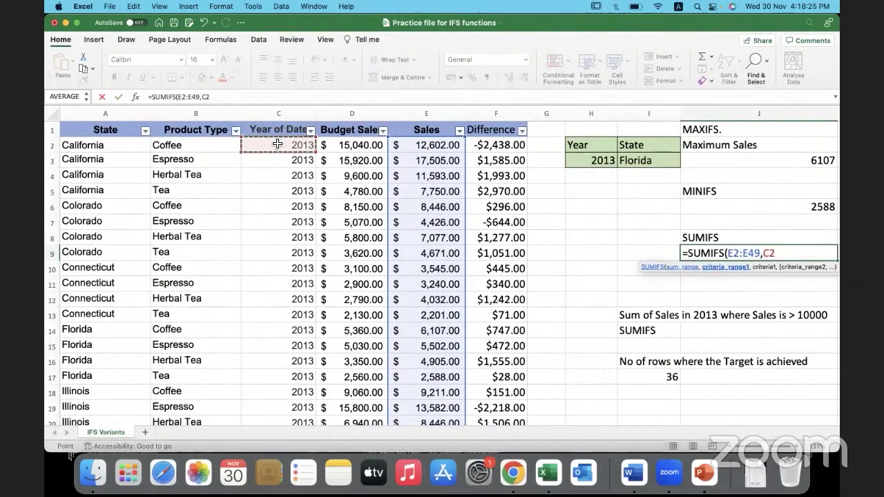
key(ctrl+shift+Down)
text(,)
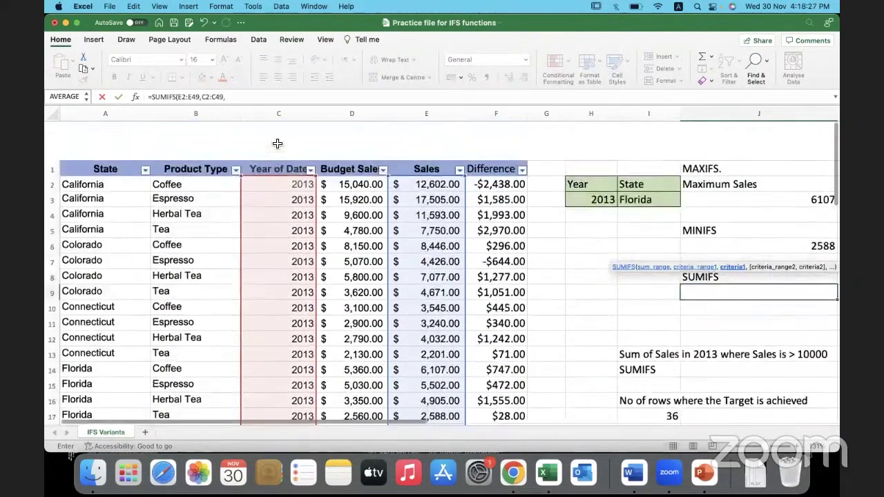
click(582, 161)
text(,)
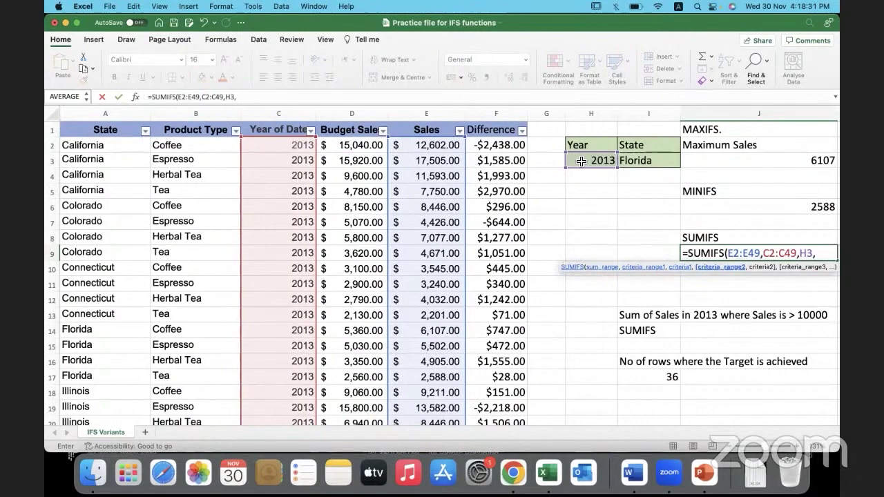
Complete the SUMIFS formula with State range A2:A49 and criterion I3, and check it against the Florida sales in E14:E17
click(130, 145)
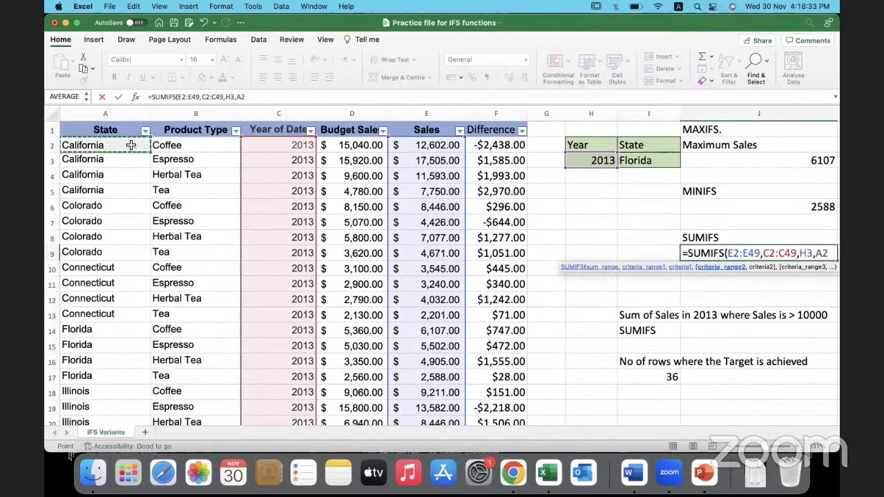
key(ctrl+shift+Down)
text(,)
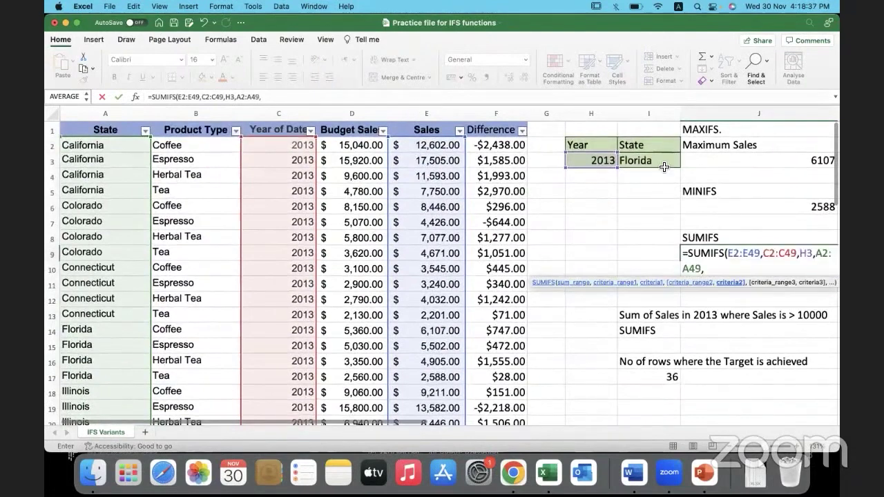
click(663, 162)
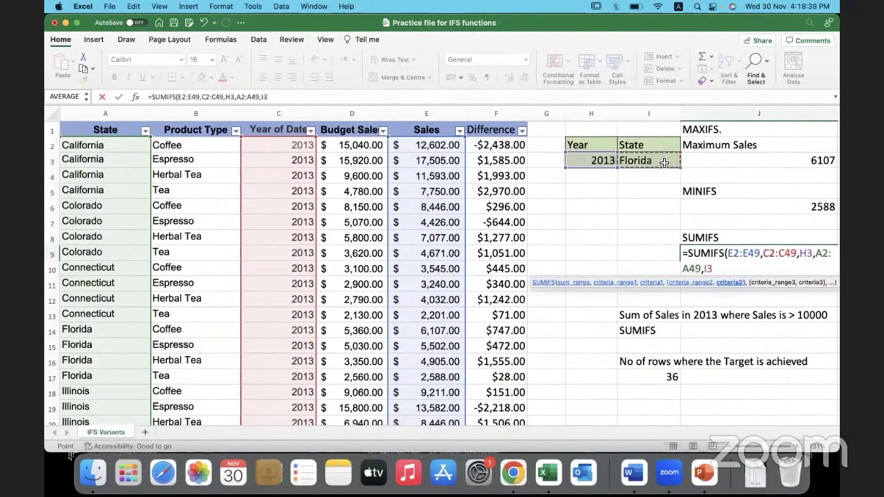
text())
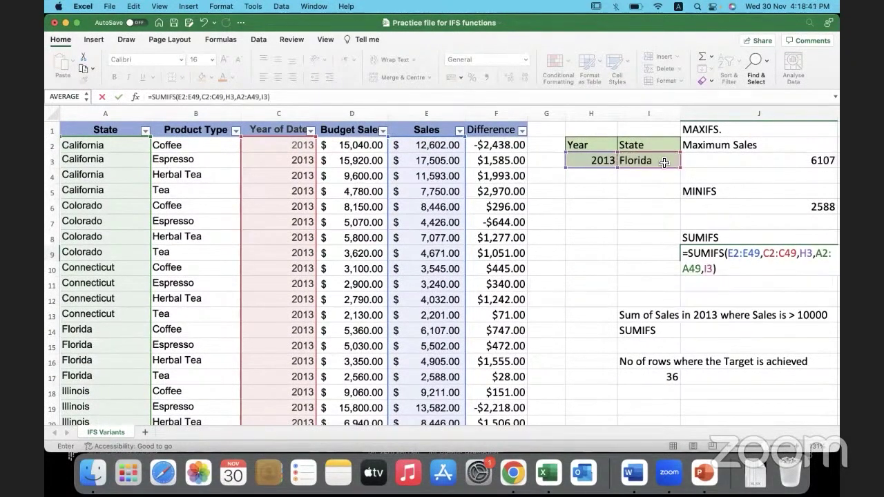
key(Return)
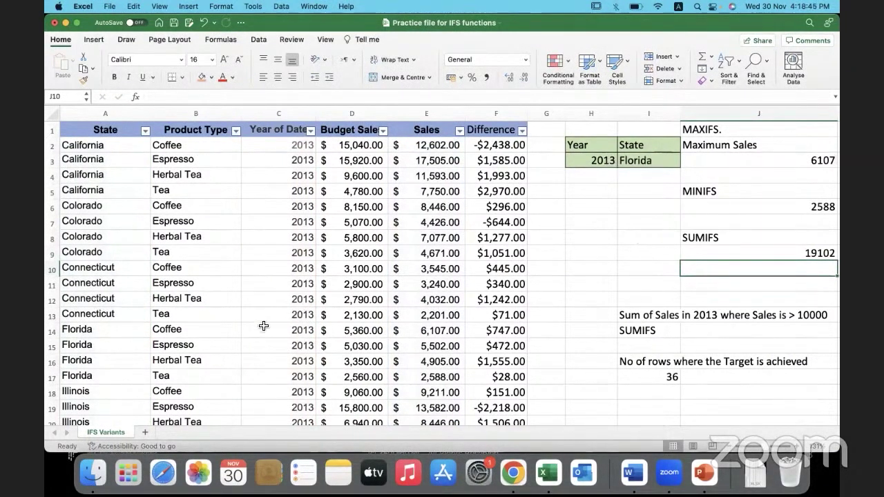
drag(418, 330, 417, 376)
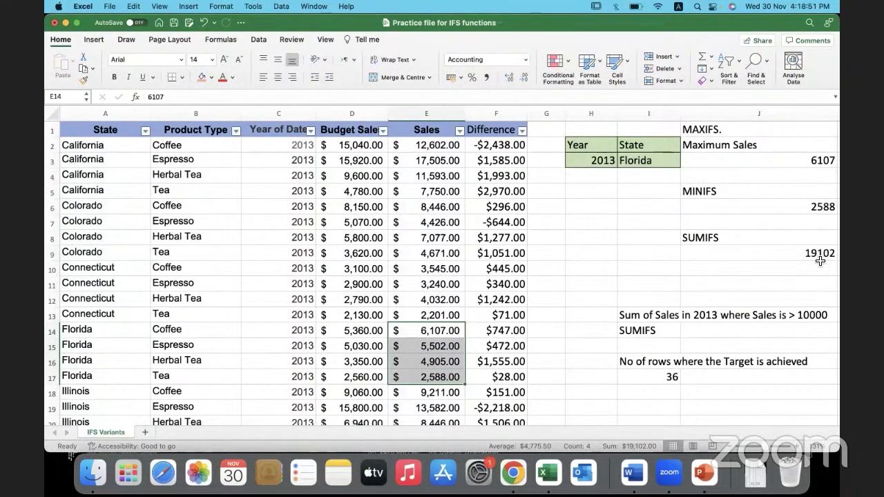
Change the state criterion in I3 to California
double_click(654, 164)
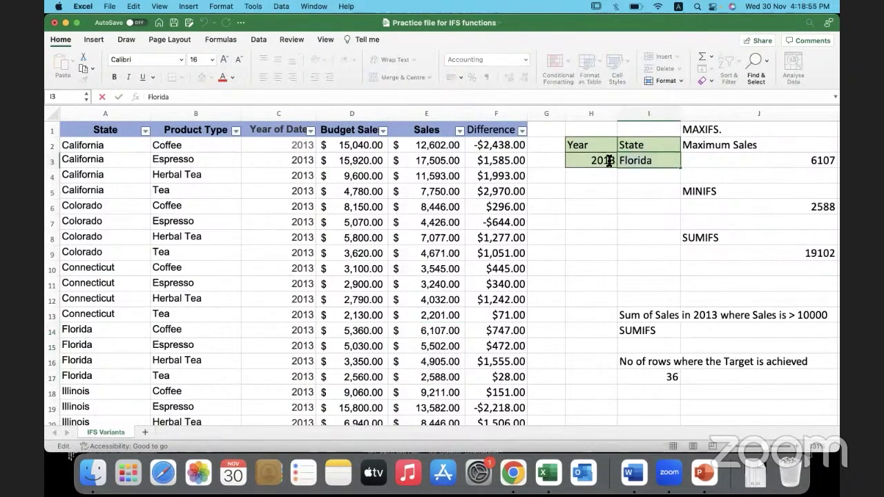
text(Ca)
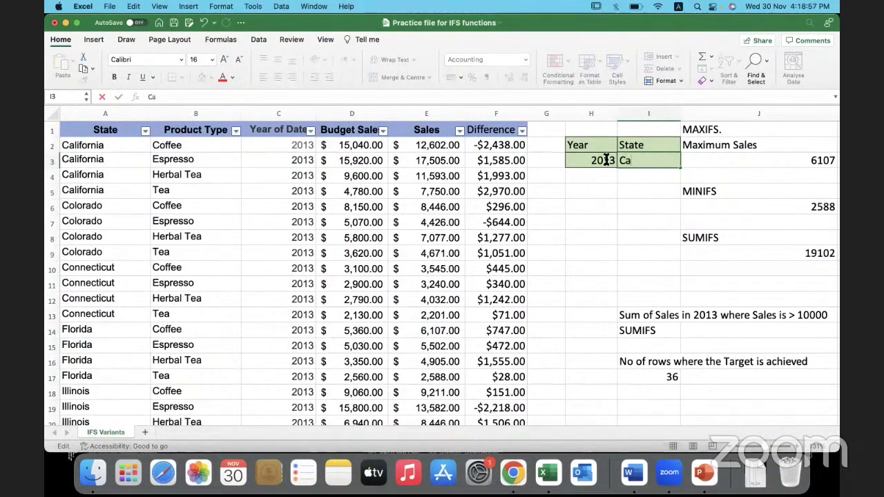
text(lifornia)
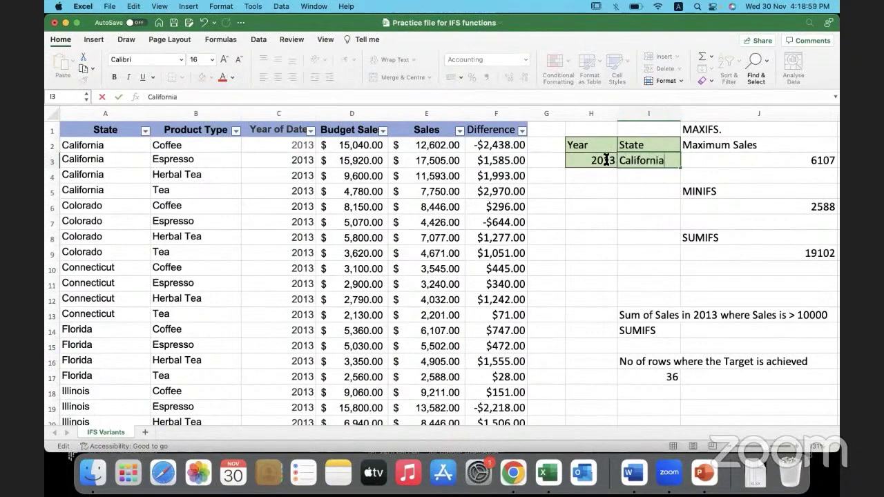
click(640, 192)
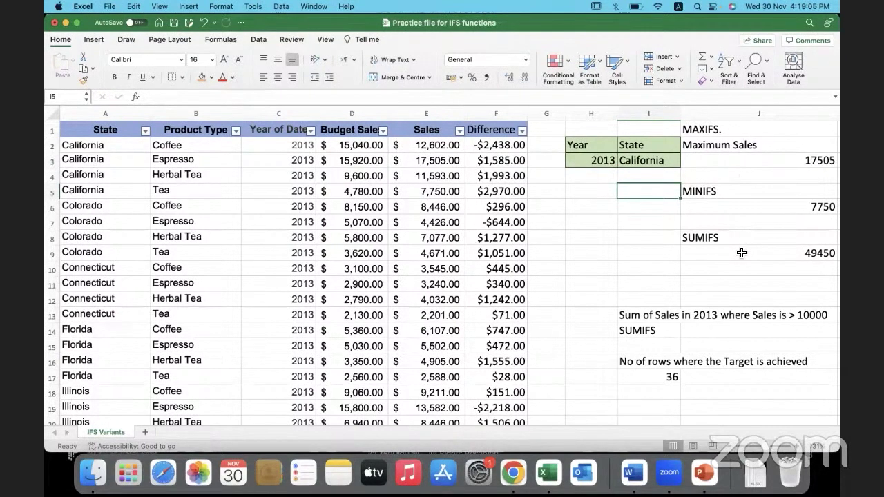
Review the MAXIFS, MINIFS and SUMIFS formulas in J3, J6 and J9 with the new state criterion
click(796, 250)
click(719, 160)
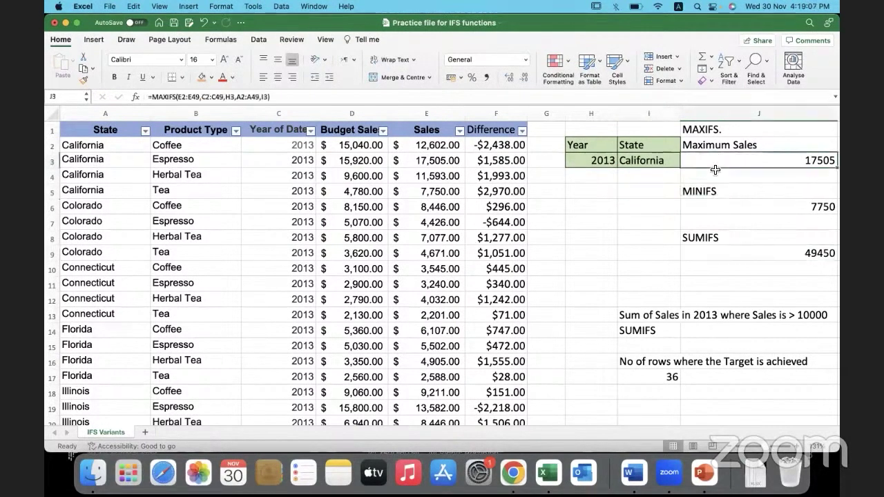
click(710, 206)
click(711, 251)
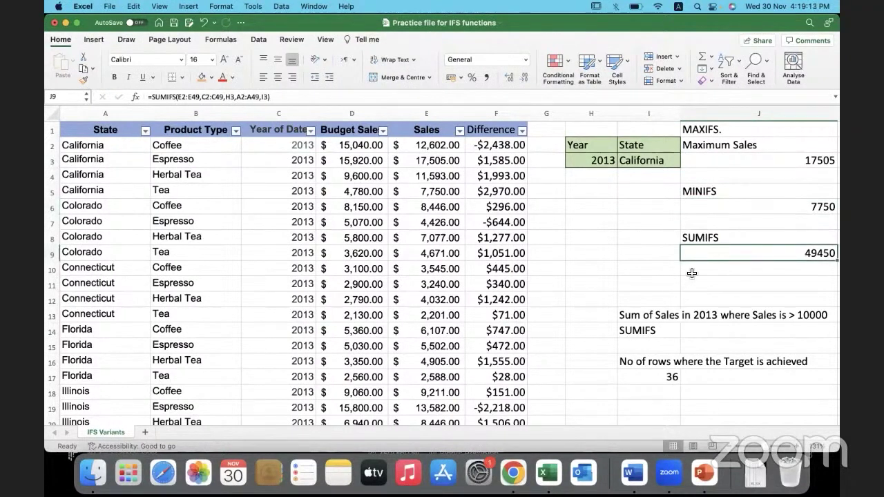
Label cell J10 as COUNTIFS, directly below the SUMIFS result
click(691, 273)
text(COUNTIFS)
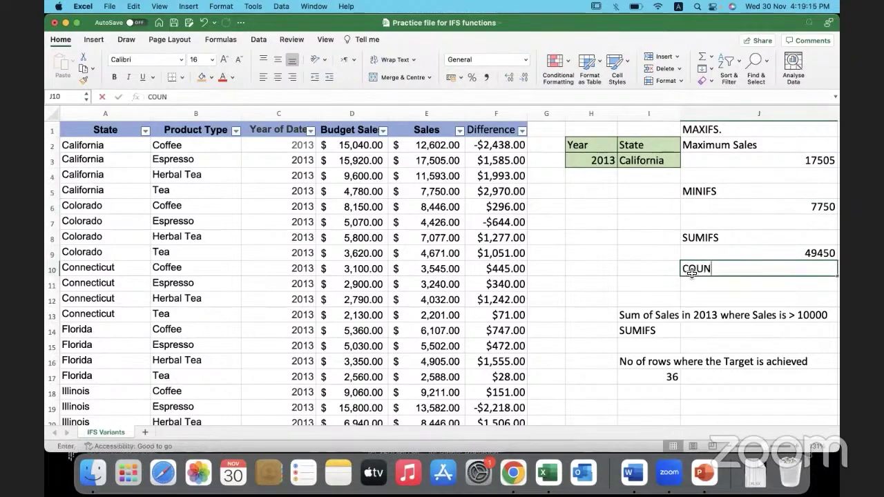
click(645, 254)
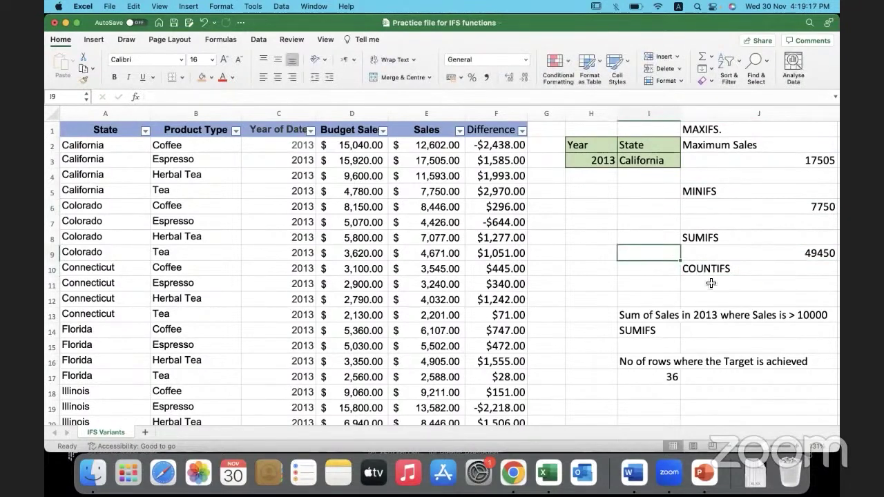
click(718, 273)
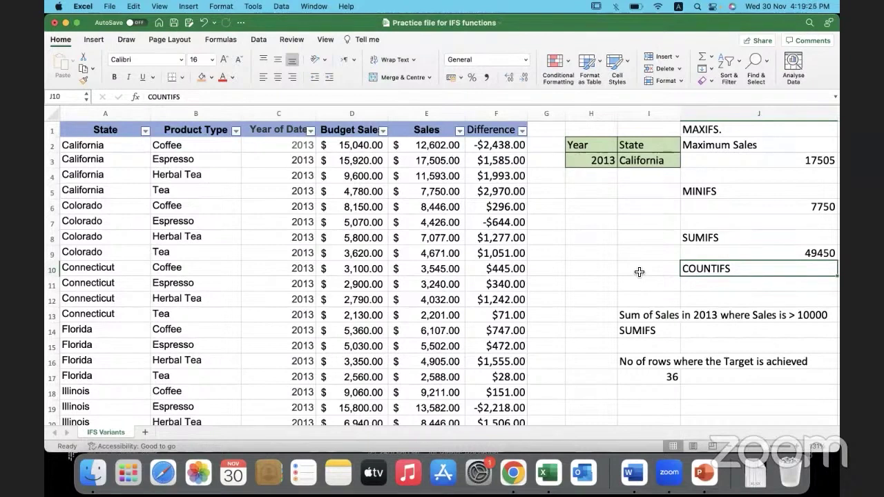
click(585, 163)
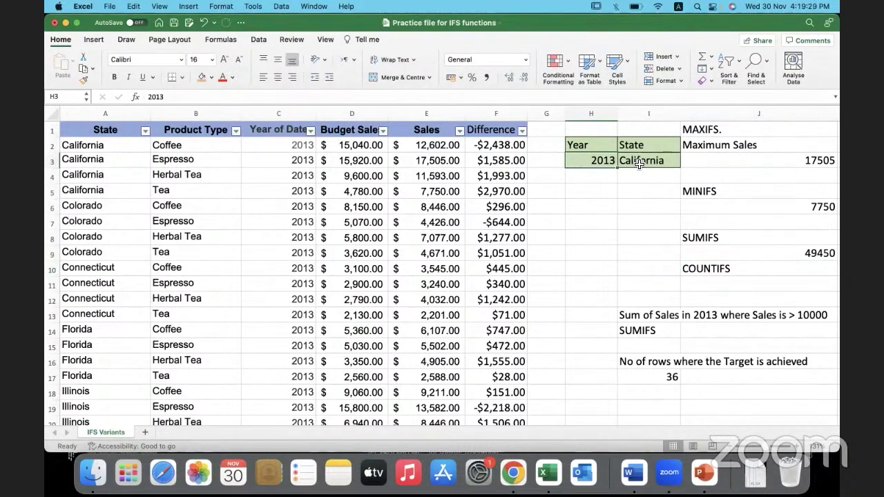
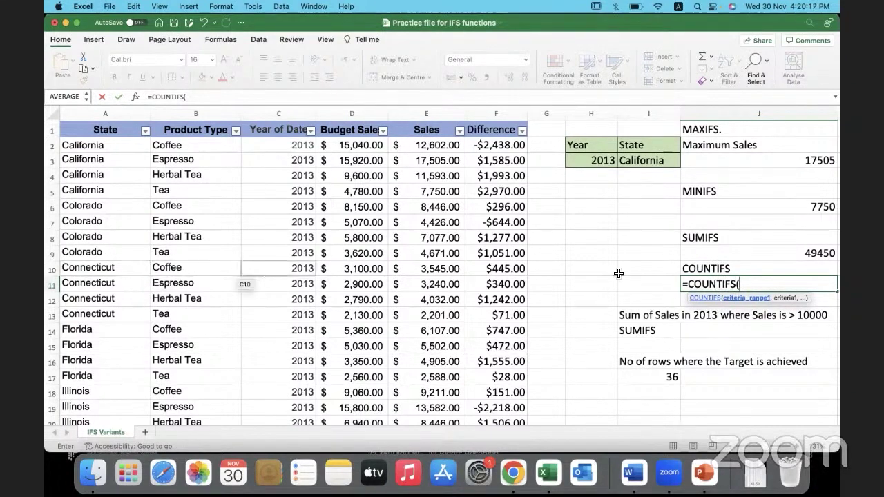
Add the year range C2:C49 with the criterion in H3 as the first condition of the COUNTIFS formula in J11
click(254, 147)
key(super+shift+Down)
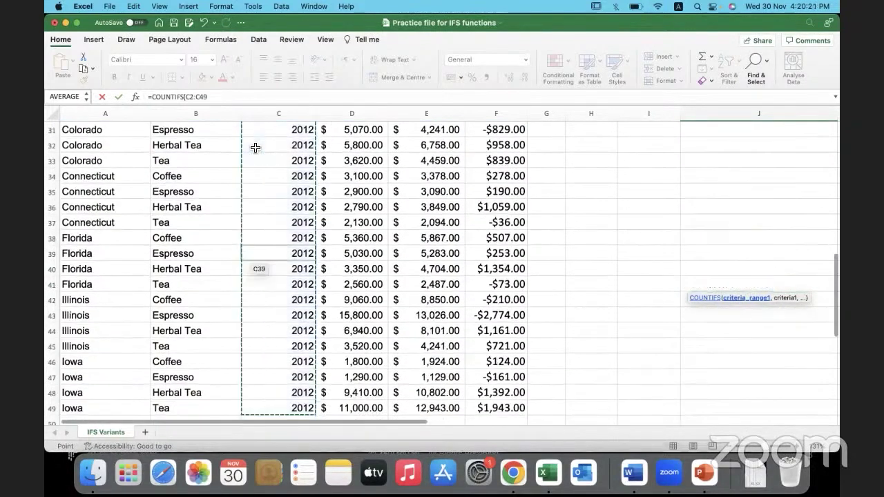
text(,)
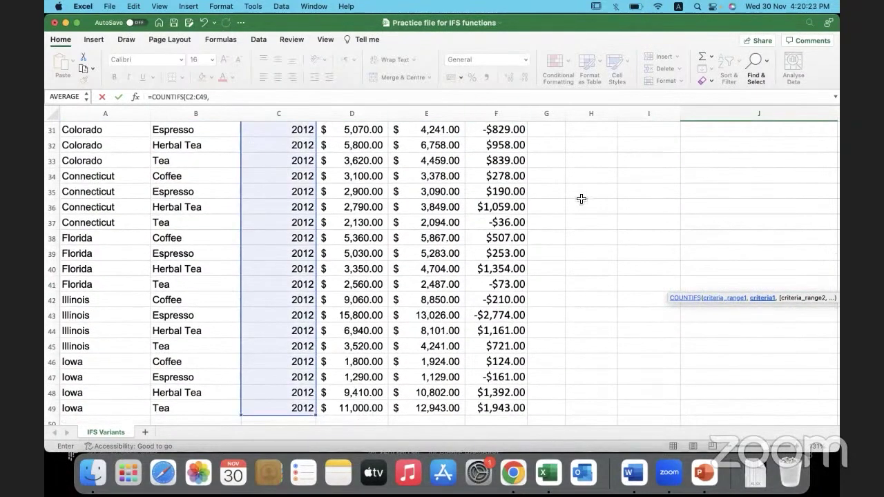
scroll(583, 180, up, 10)
click(587, 160)
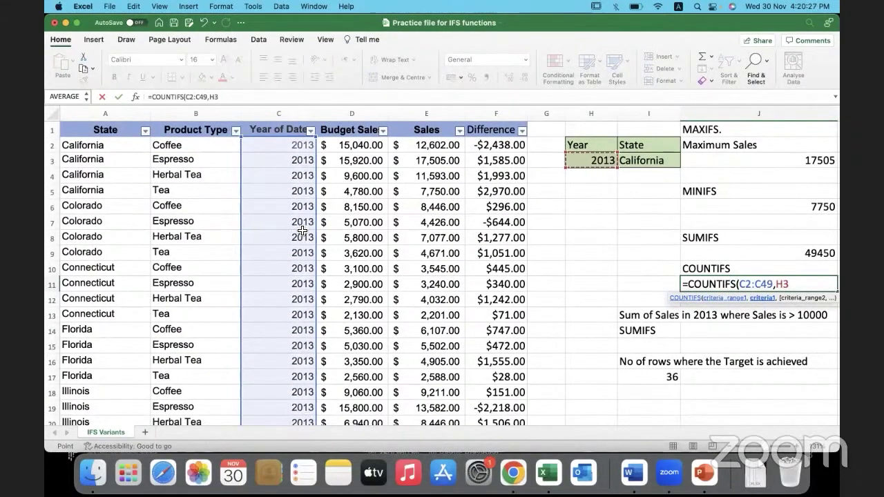
text(,)
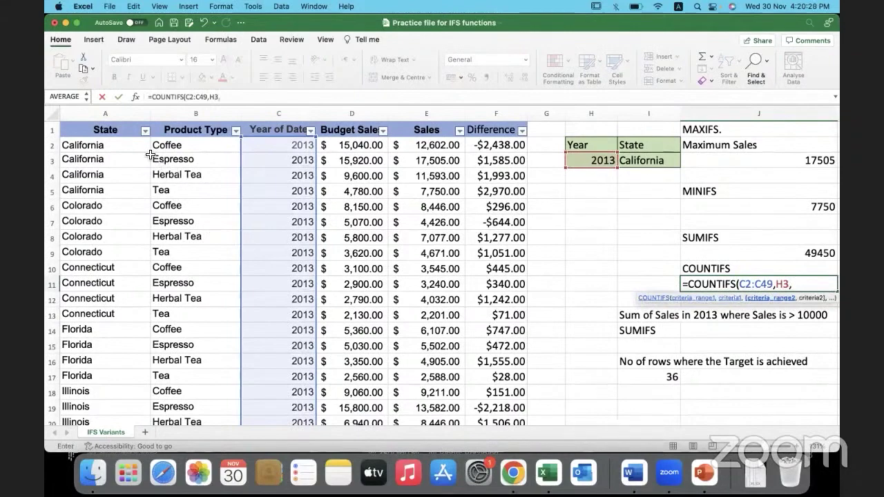
click(126, 146)
key(super+shift+Down)
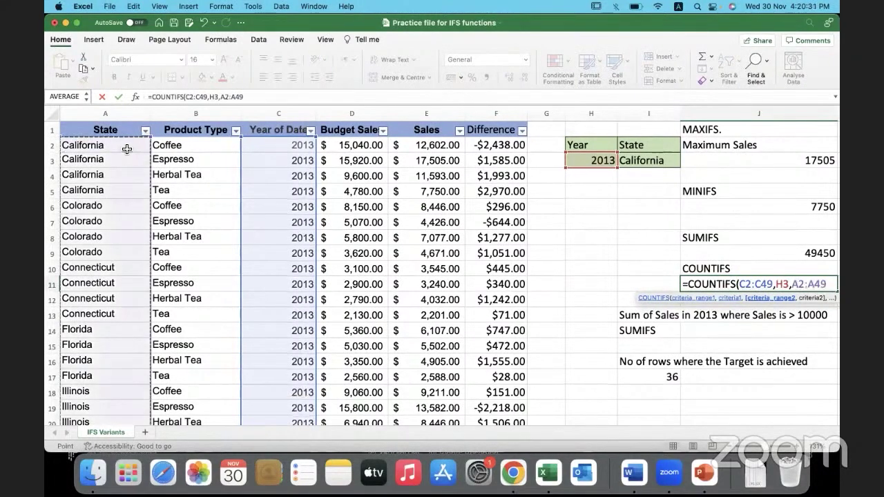
scroll(237, 182, up, 10)
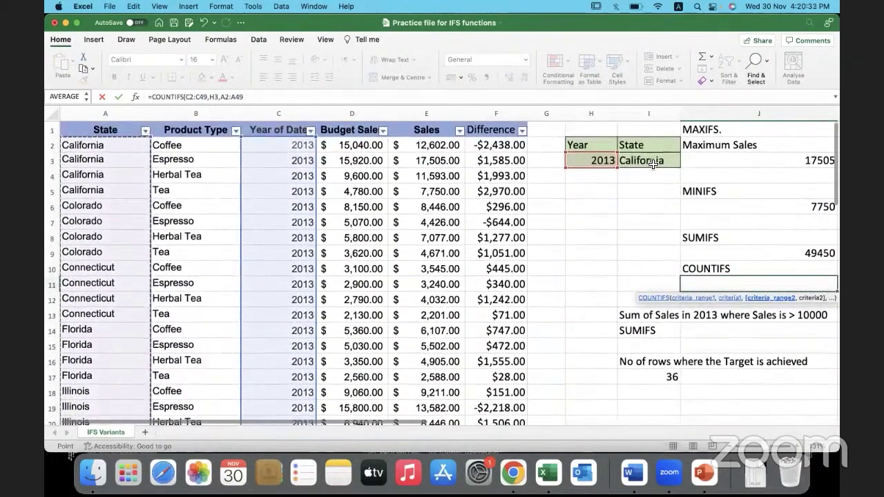
click(656, 163)
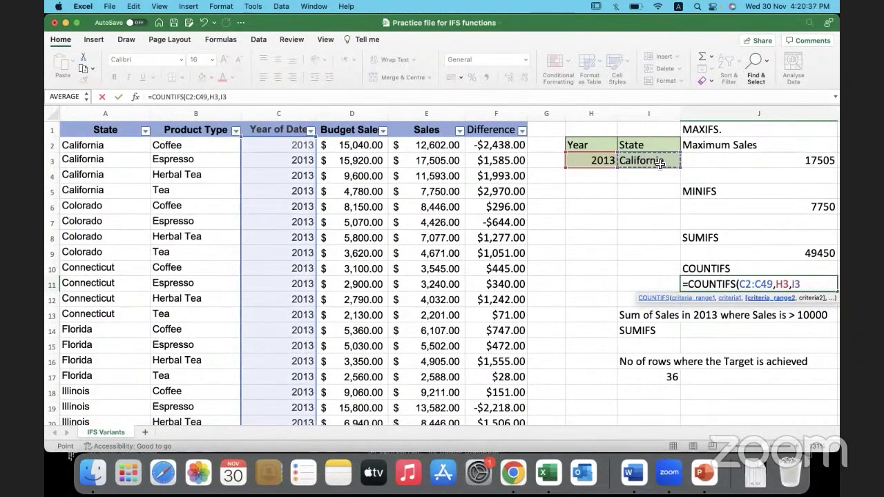
key(BackSpace)
key(BackSpace)
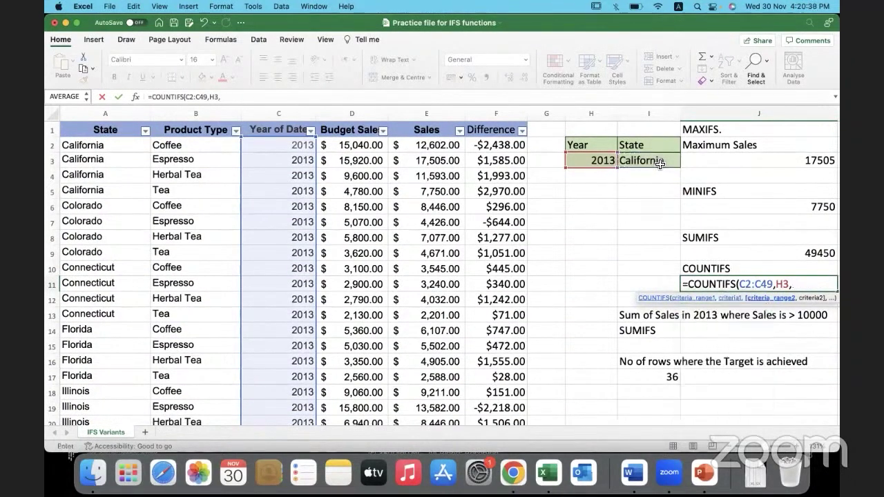
Complete the COUNTIFS formula with State range A2:A49 and criterion I3, and review it against the criteria in H3:I3
click(128, 146)
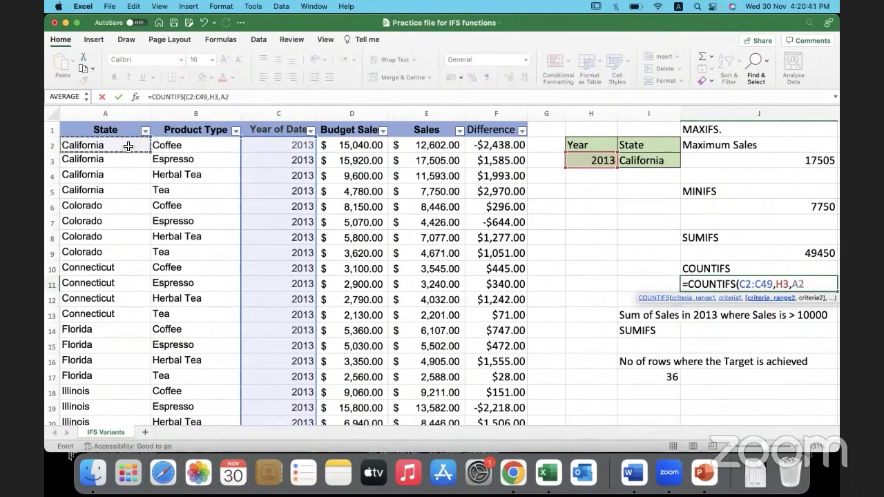
key(super+shift+Down)
text(,)
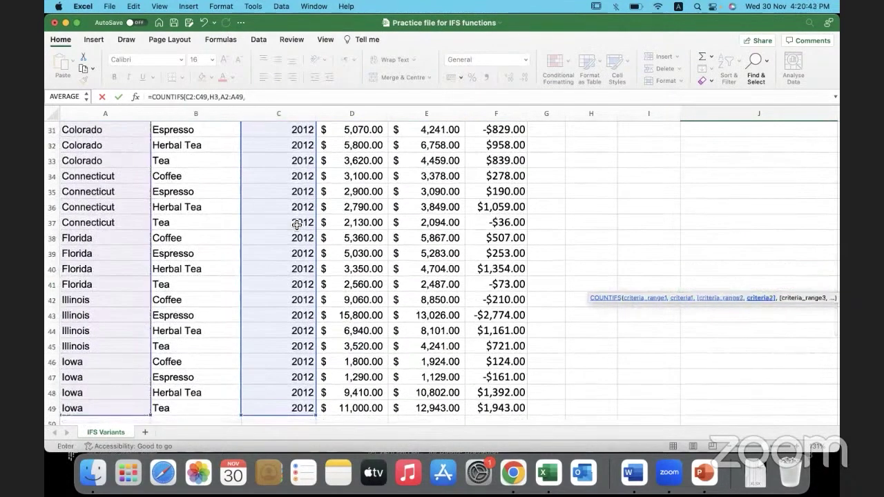
scroll(296, 225, up, 10)
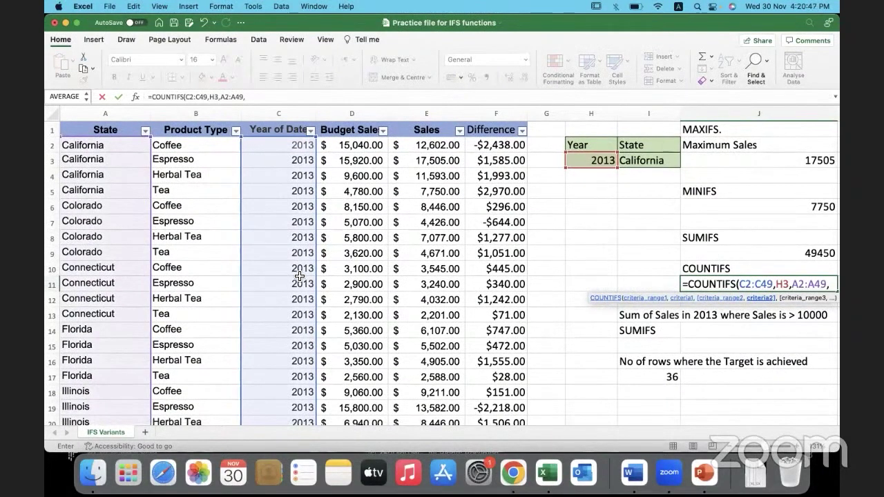
click(650, 163)
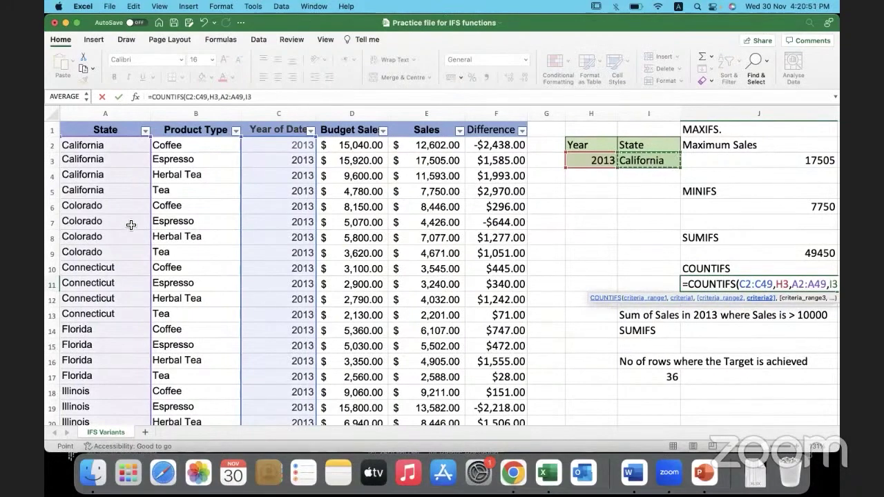
scroll(589, 210, right, 3)
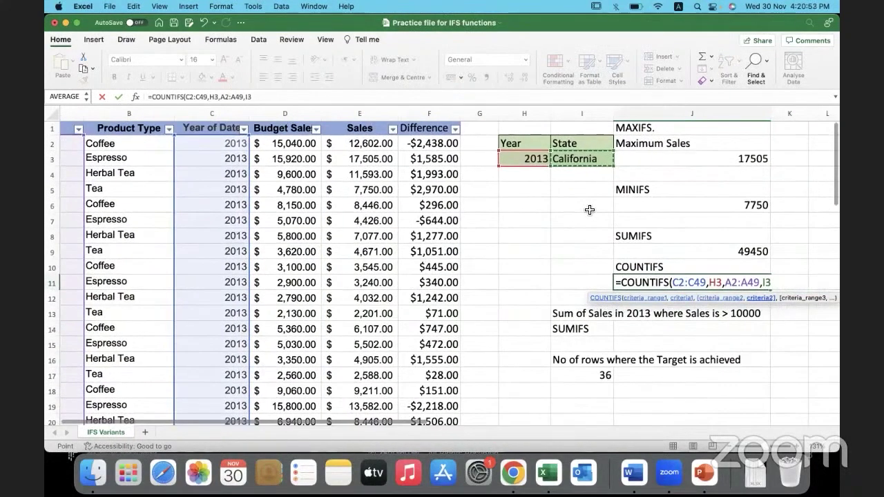
text())
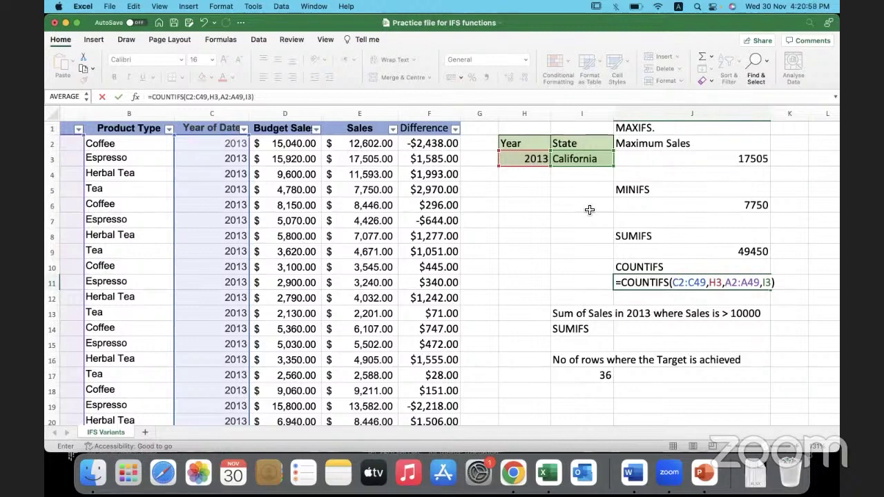
key(Return)
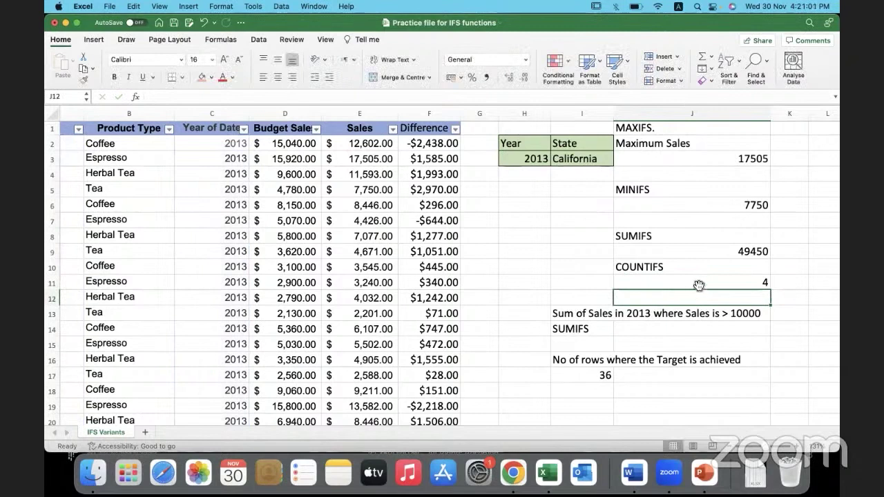
click(699, 286)
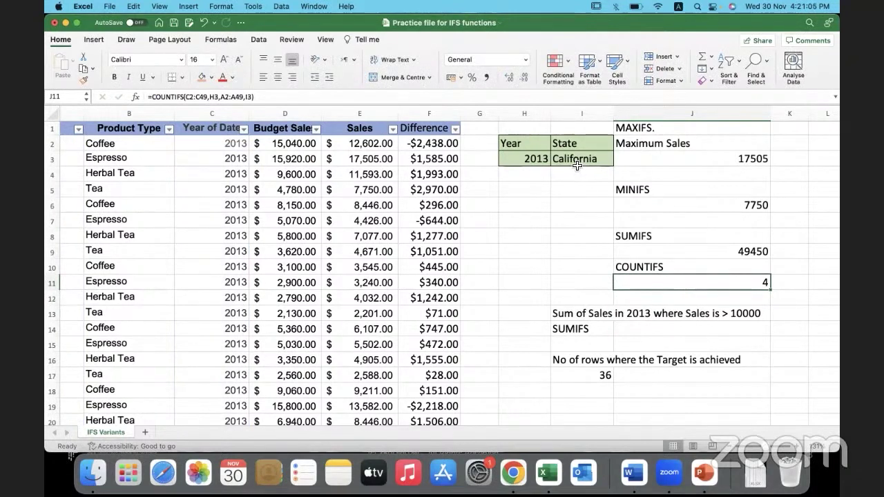
drag(576, 163, 543, 165)
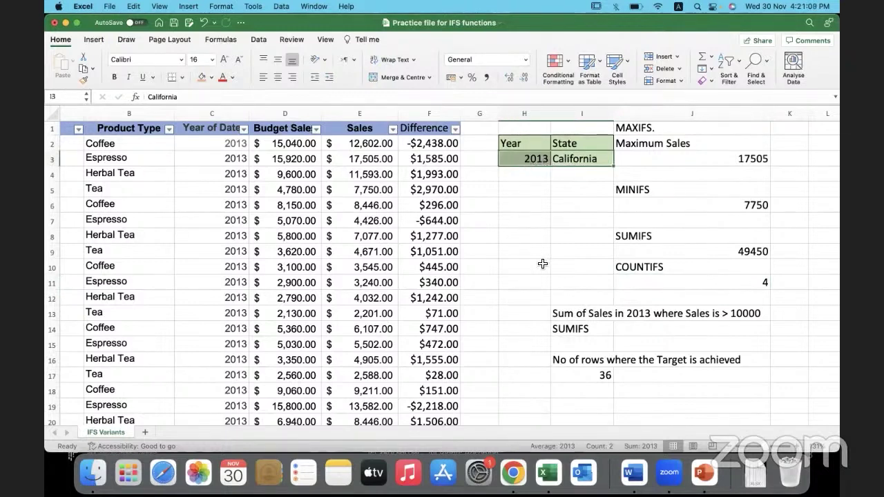
Start a SUMIFS formula in J14 for the task described in I13, using the Sales range E2:E49 as the sum range
click(563, 281)
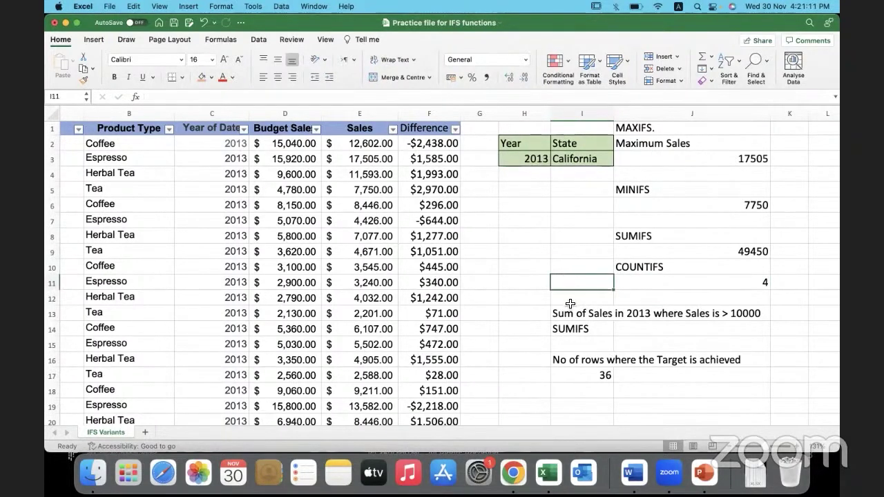
click(573, 313)
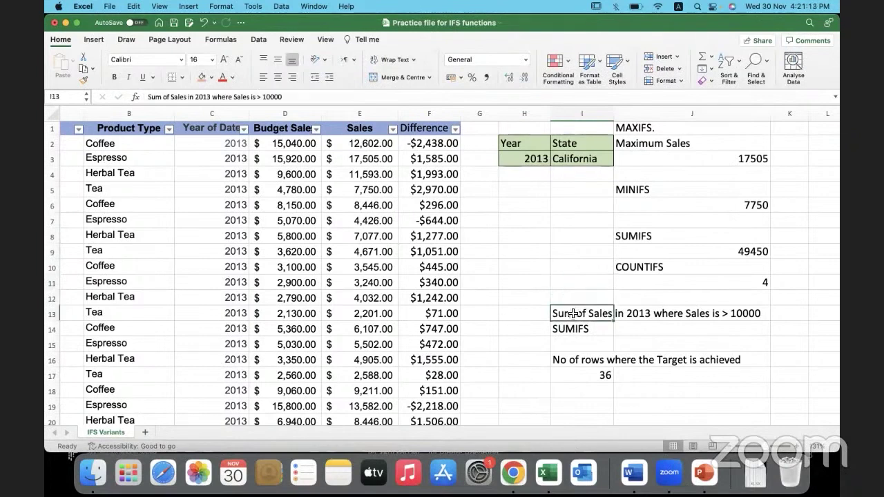
click(546, 251)
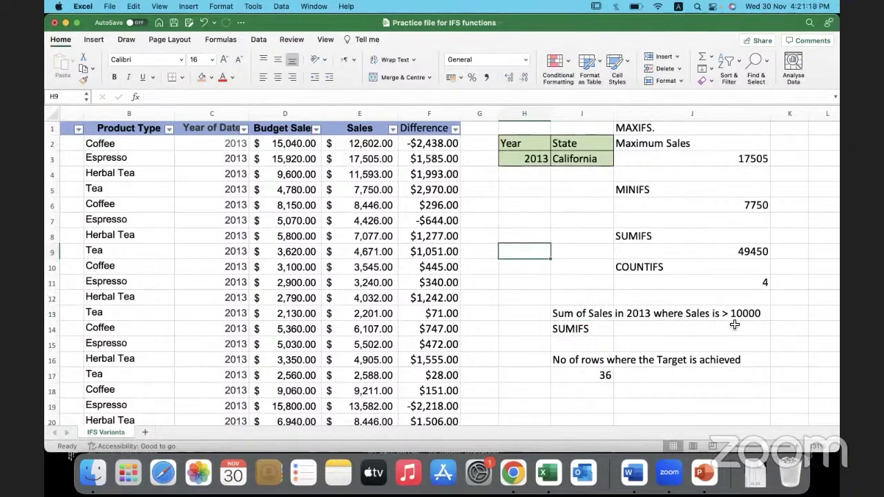
click(629, 328)
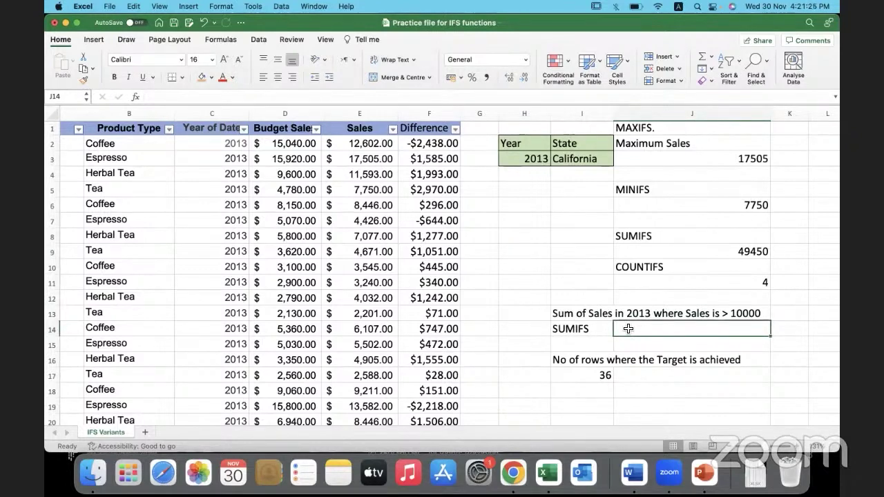
text(=sumifs)
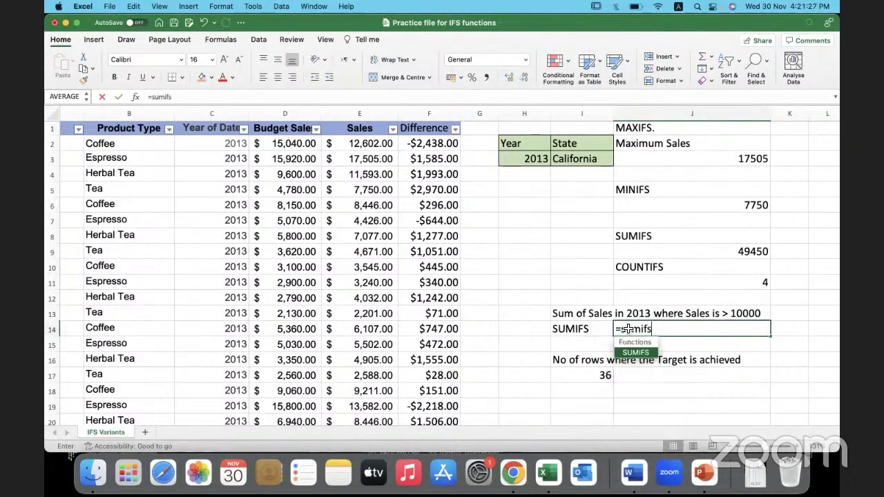
double_click(635, 352)
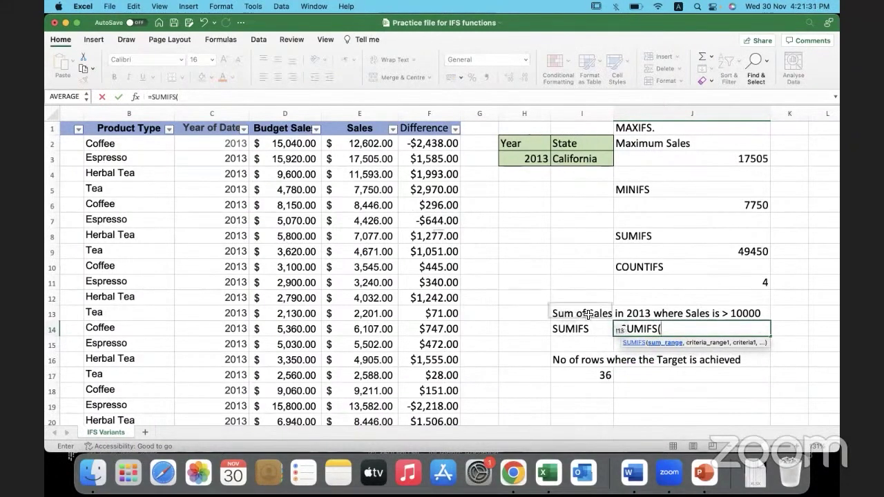
click(364, 146)
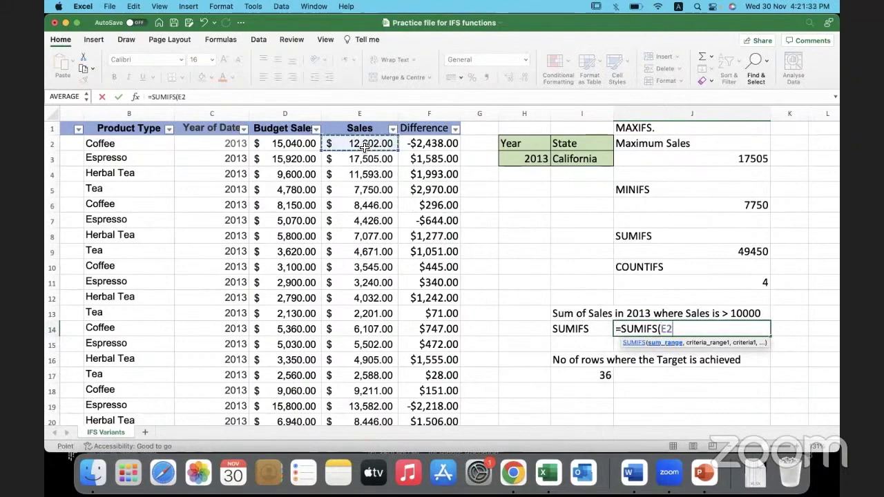
key(ctrl+shift+Down)
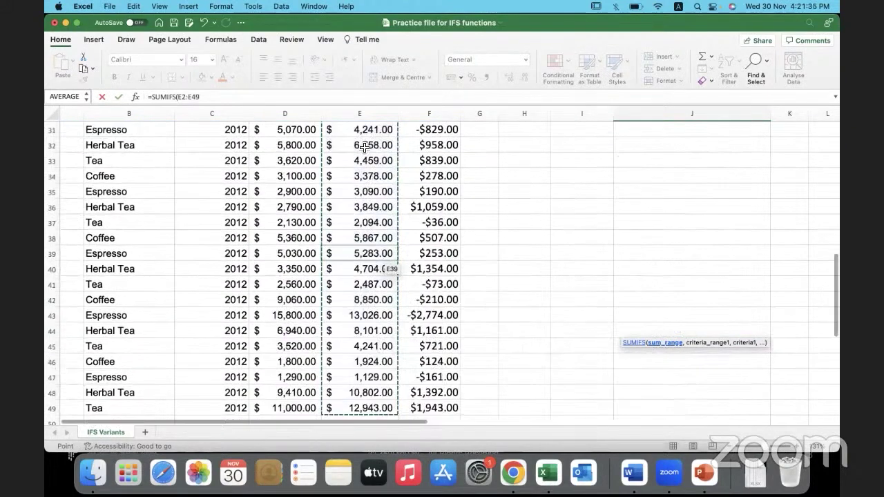
scroll(387, 262, up, 10)
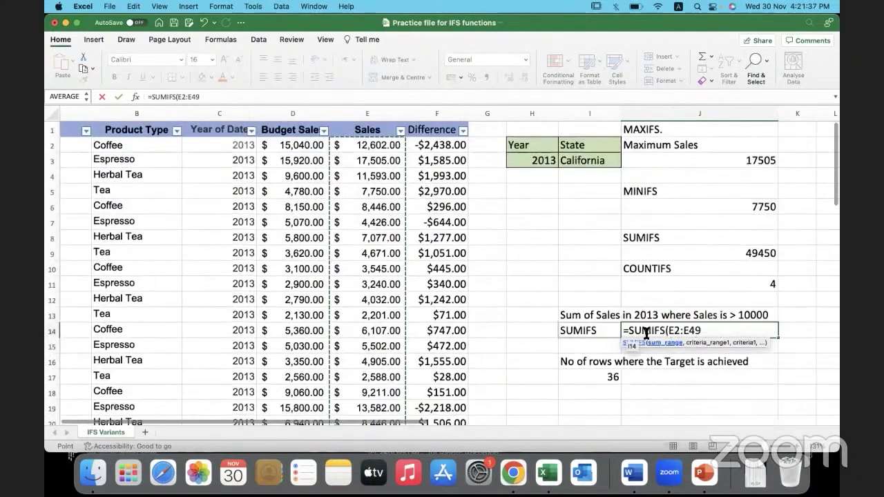
text(,)
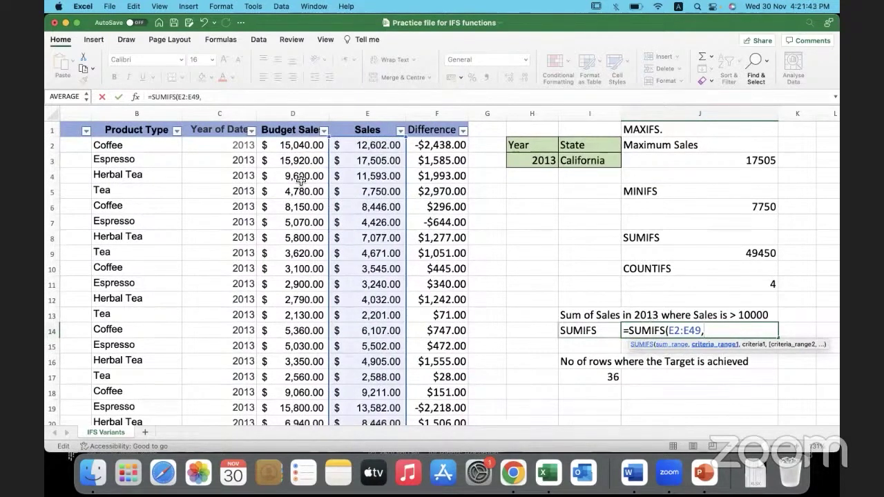
Add the year range C2:C49 with the criterion in H3 as the first condition of the SUMIFS formula in J14
click(218, 146)
key(super+shift+Down)
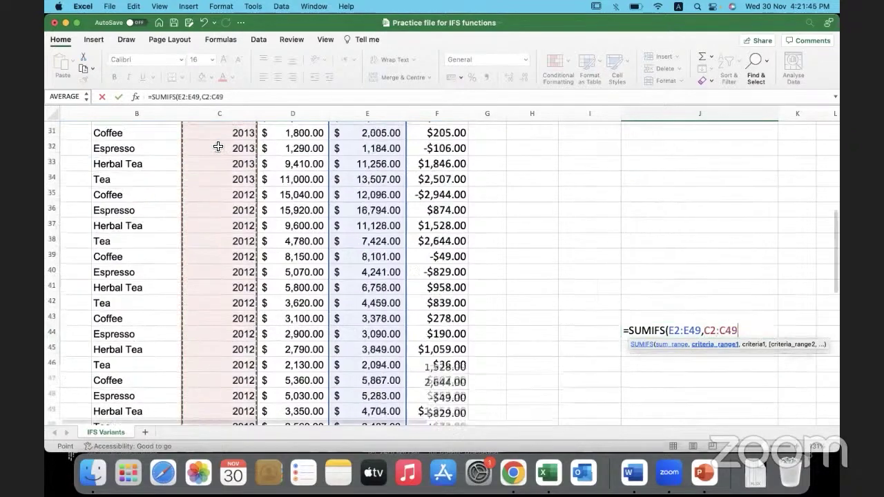
text(,)
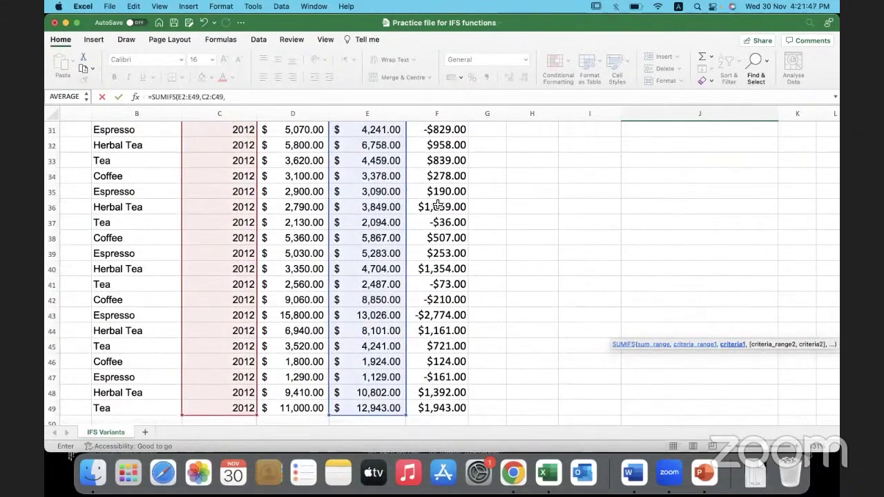
scroll(438, 205, up, 10)
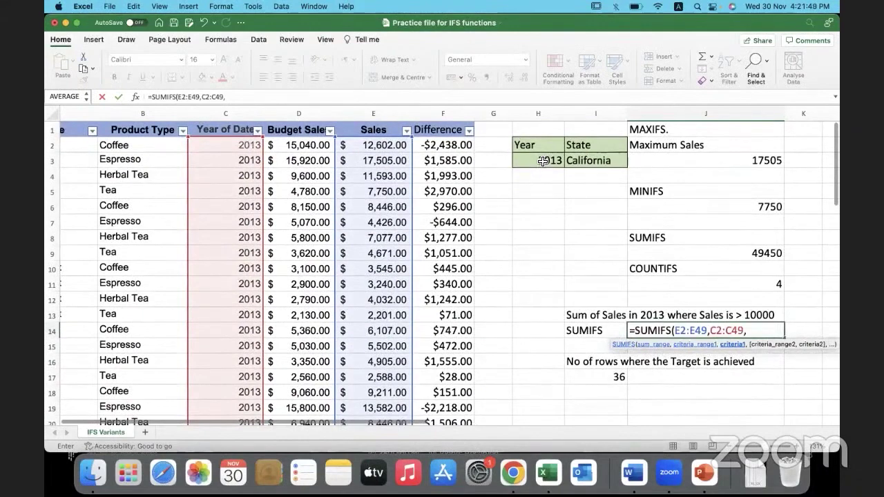
click(543, 161)
text(,)
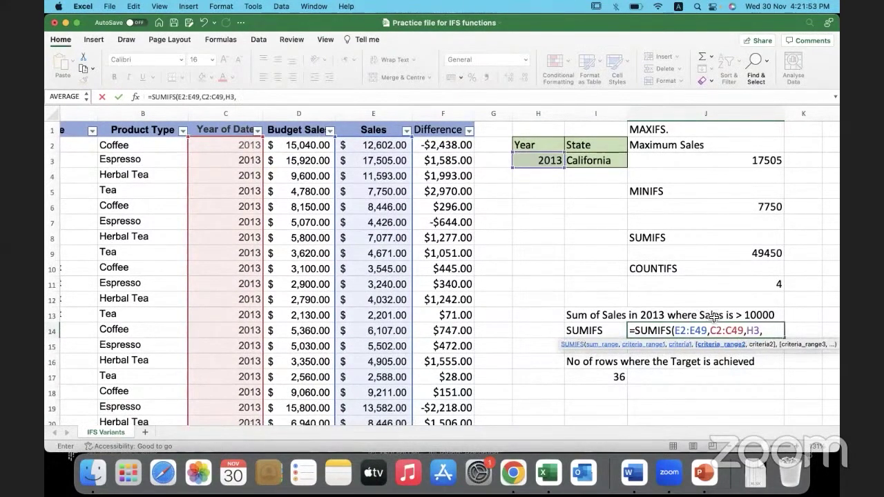
Complete the J14 SUMIFS formula with Sales range E2:E49 and criterion ">10000" as the second condition
click(775, 332)
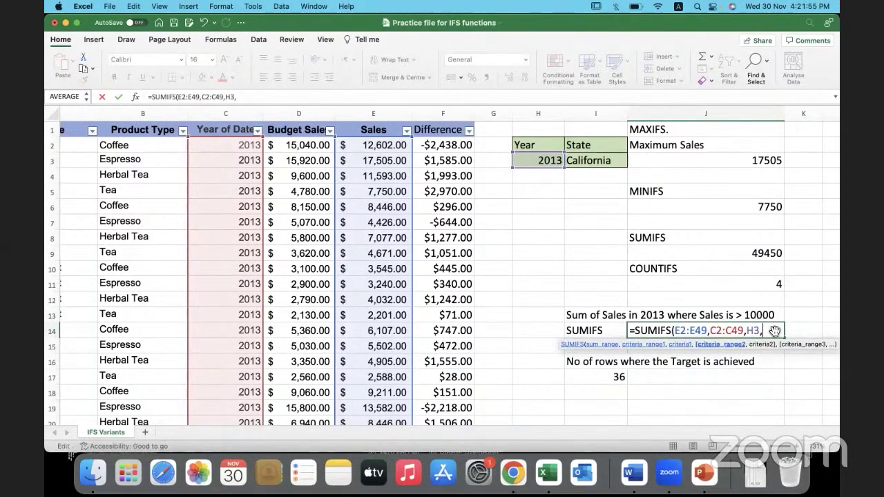
click(382, 147)
key(ctrl+shift+Down)
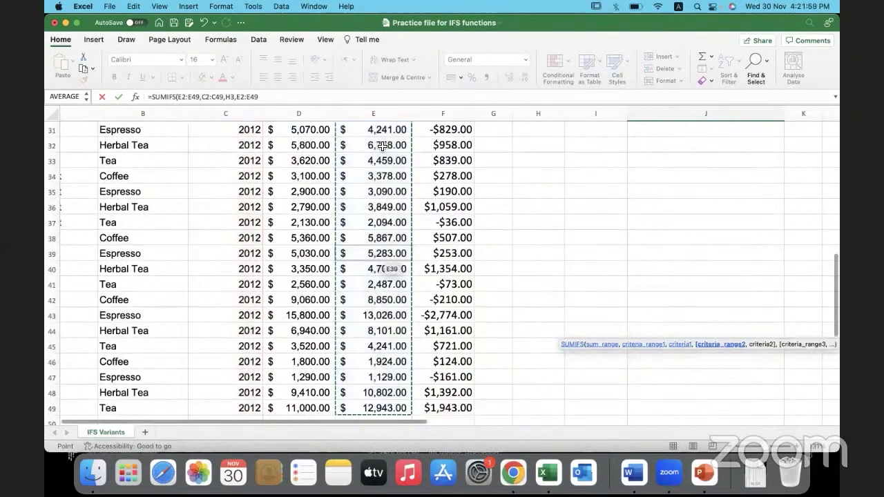
scroll(382, 147, up, 10)
text(,)
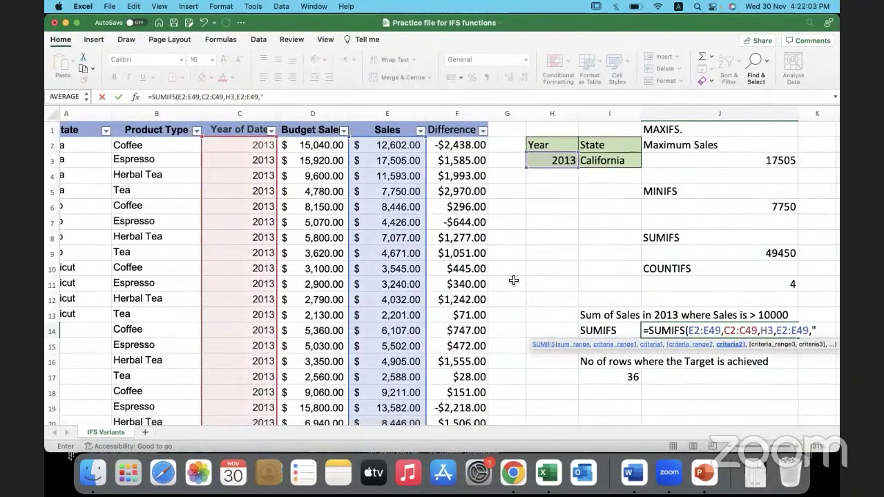
text(">10000")
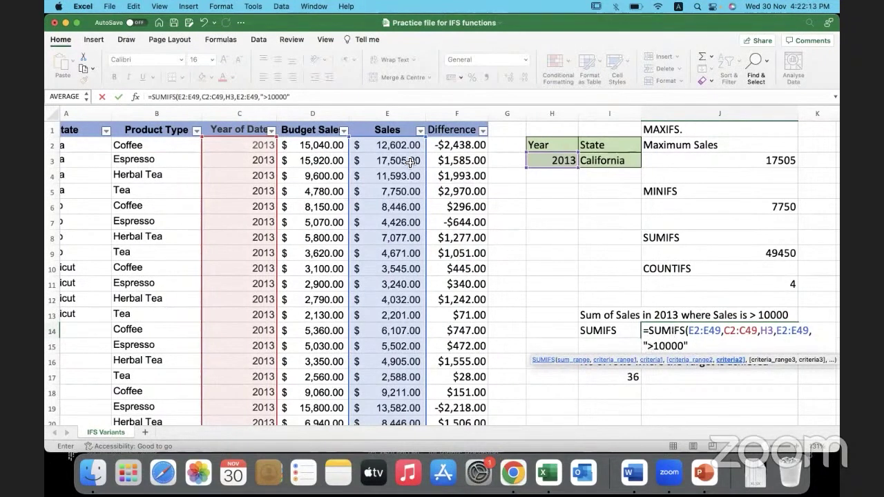
click(699, 346)
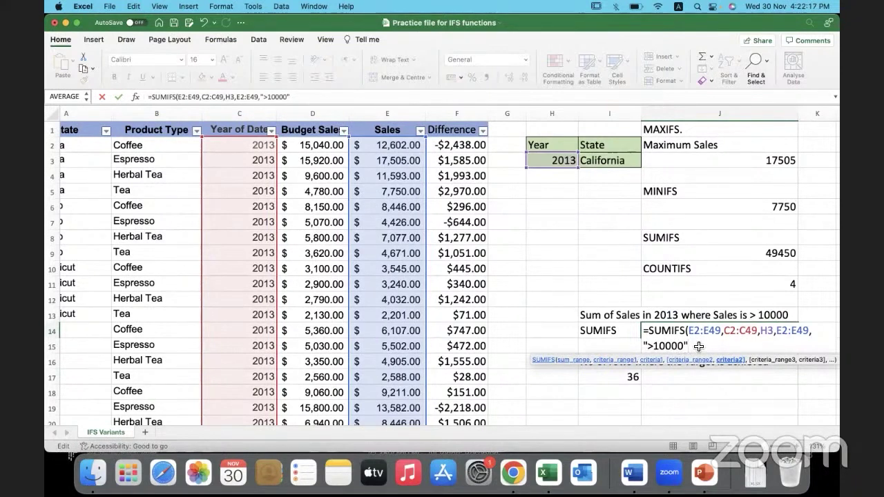
text())
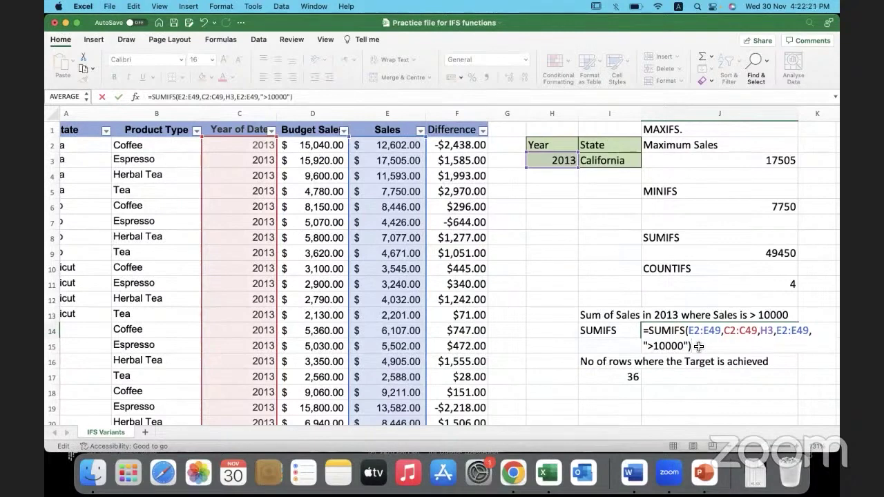
key(Return)
click(693, 331)
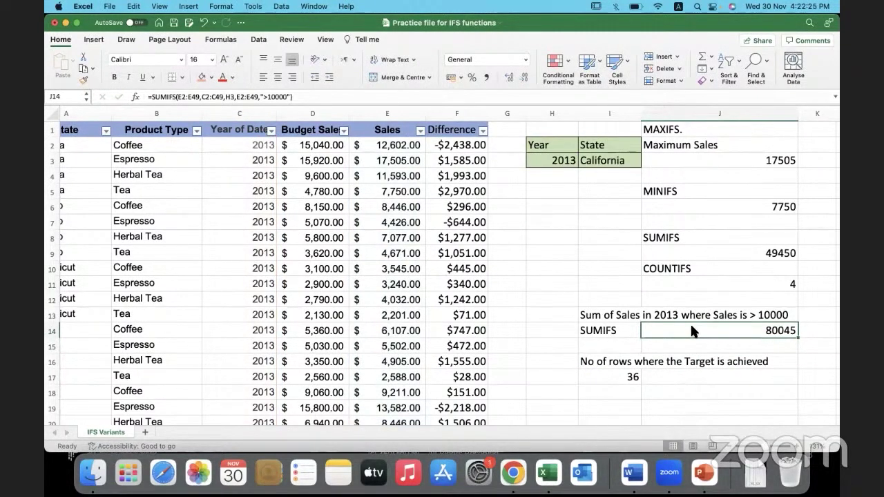
Select the 2013 Sales cells above 10000 (E2:E4, E19, E24 and E25) together and compare their sum with J14
click(404, 146)
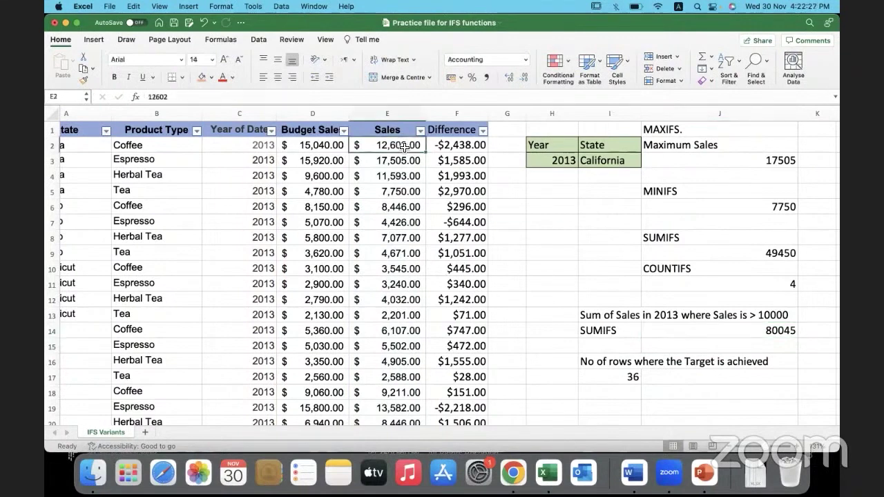
drag(404, 146, 373, 176)
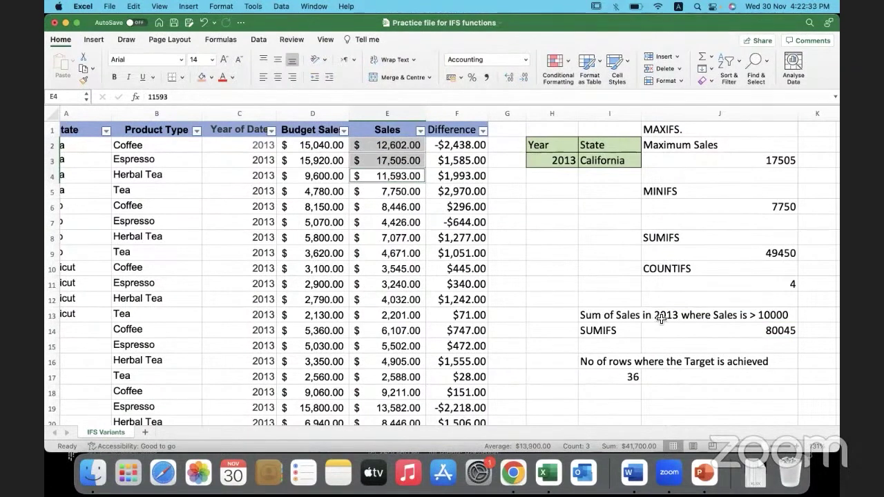
super+click(399, 407)
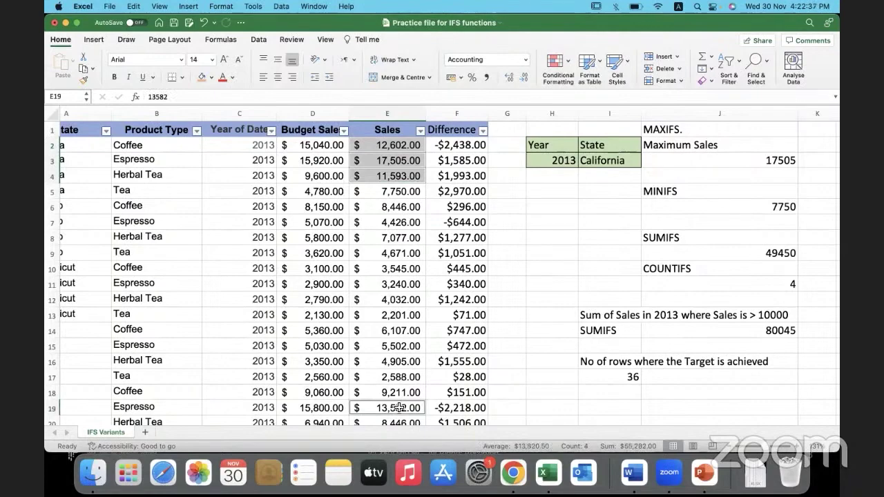
scroll(399, 407, down, 6)
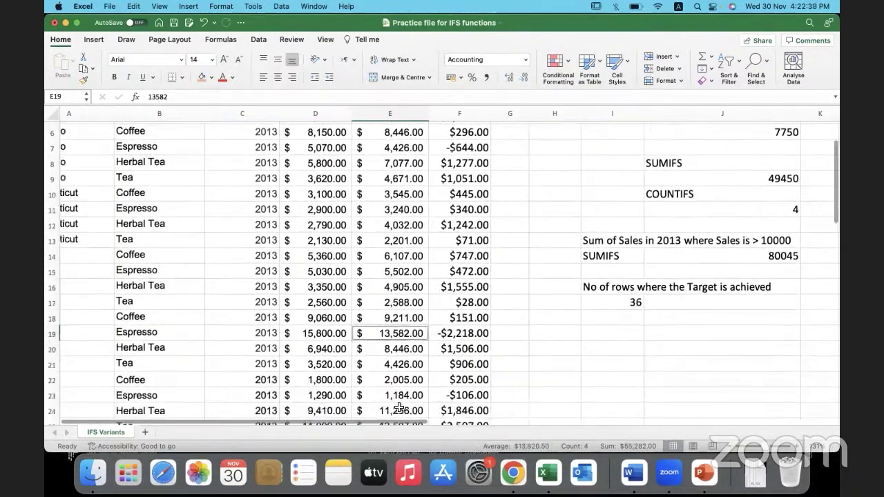
scroll(399, 407, down, 2)
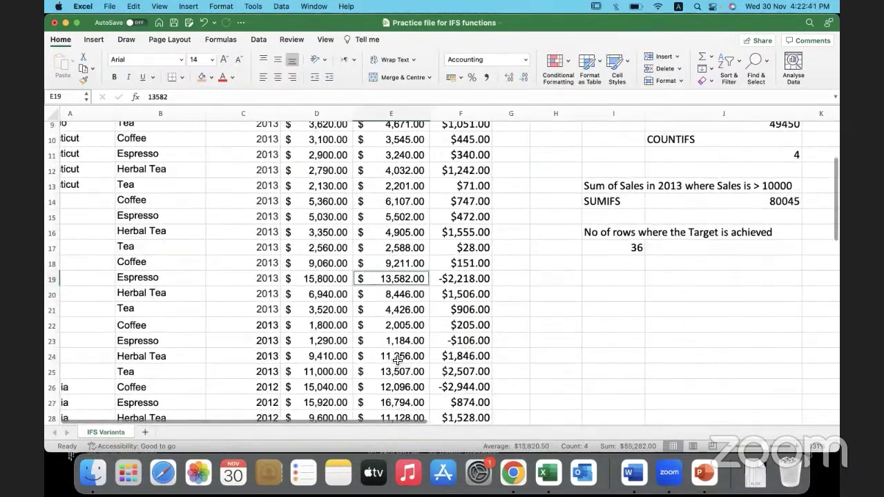
super+click(398, 358)
super+click(398, 369)
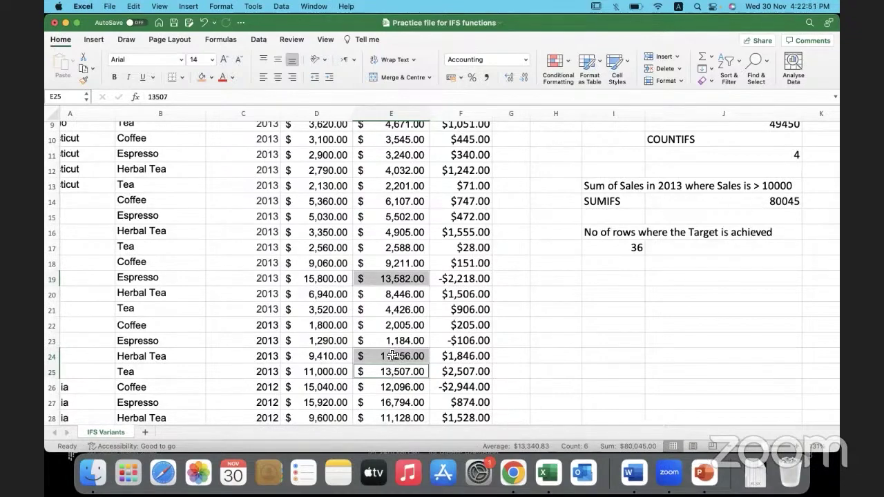
scroll(391, 355, up, 1)
scroll(392, 355, up, 7)
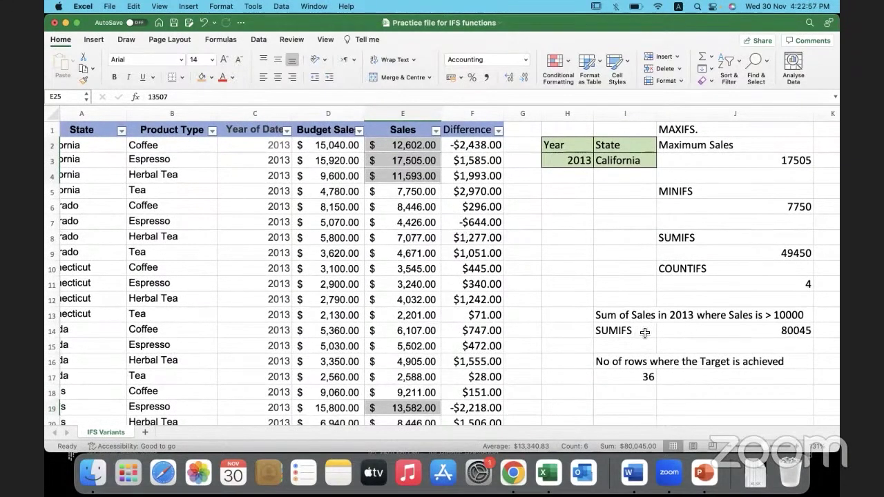
click(678, 334)
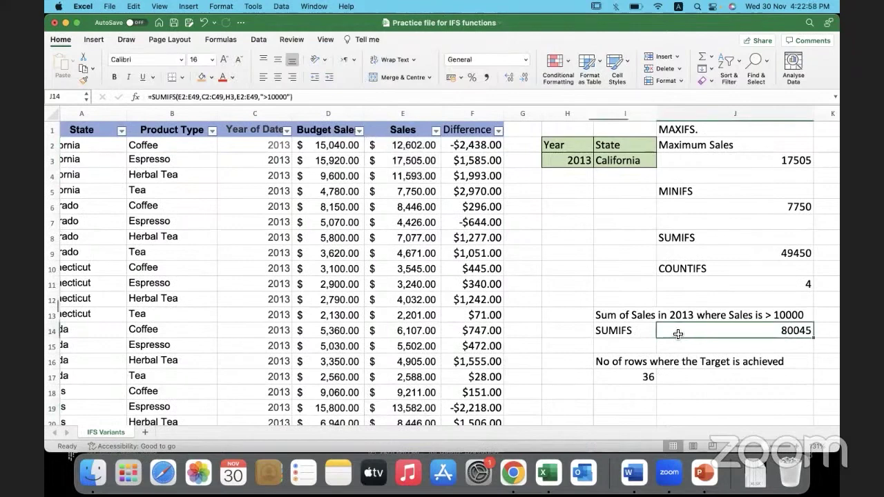
Examine the formula in I17 for rows achieving the target, and how Difference is calculated from Budget Sales and Sales
click(631, 365)
click(623, 376)
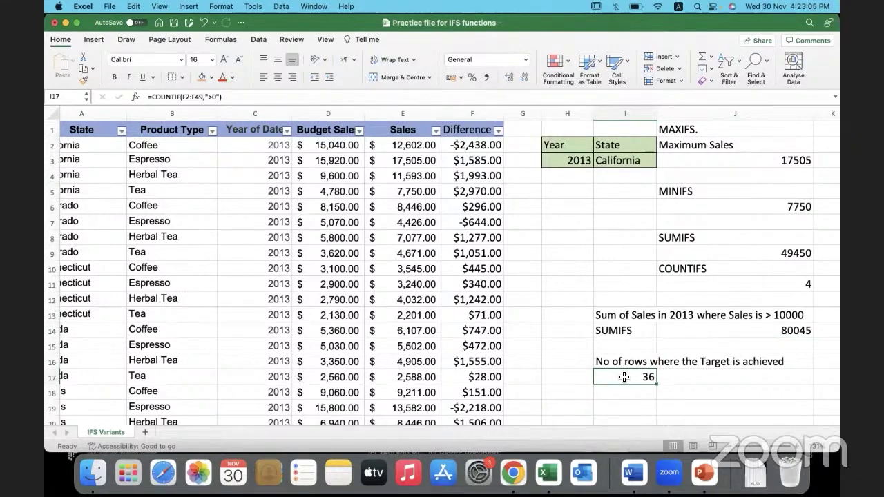
click(338, 112)
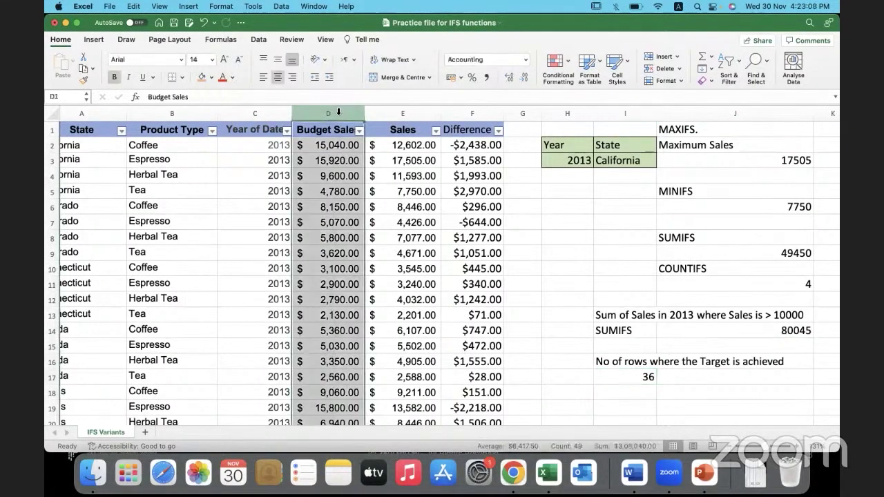
click(391, 115)
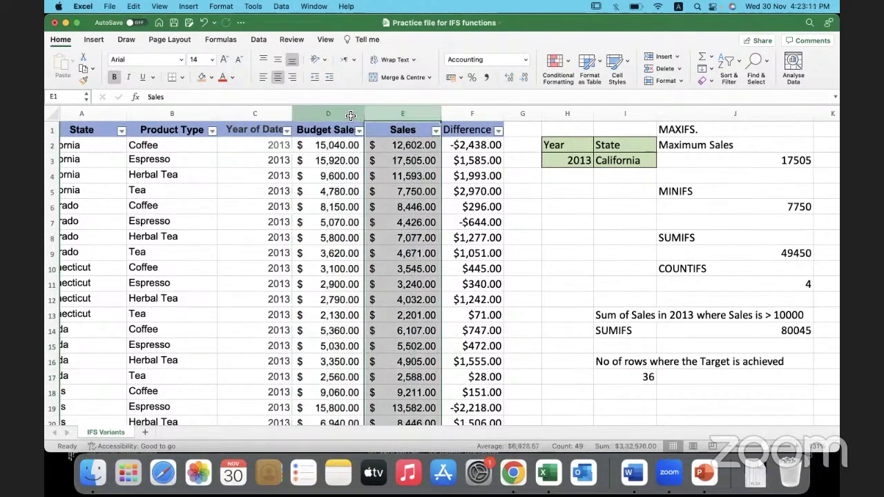
click(349, 116)
click(492, 147)
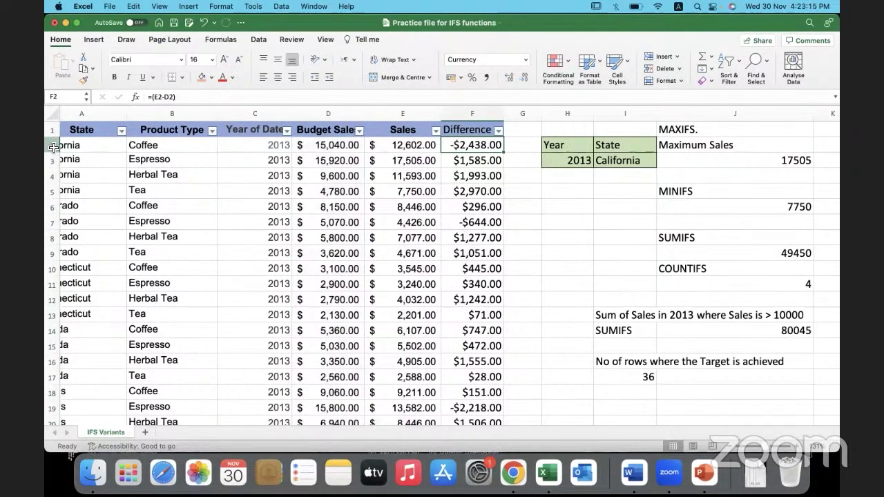
drag(55, 149, 55, 265)
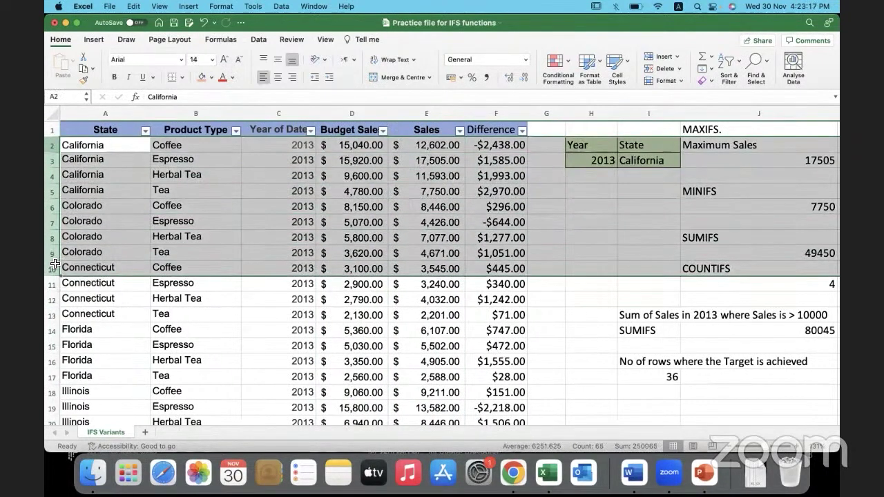
click(500, 148)
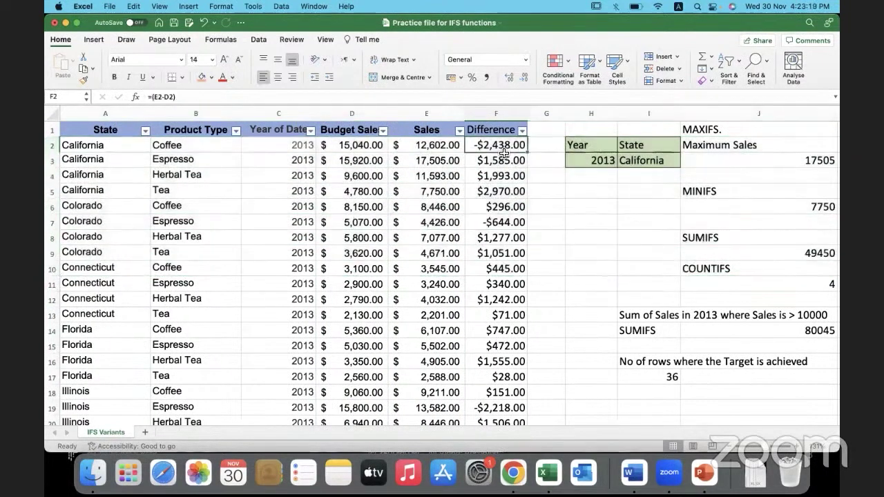
click(352, 113)
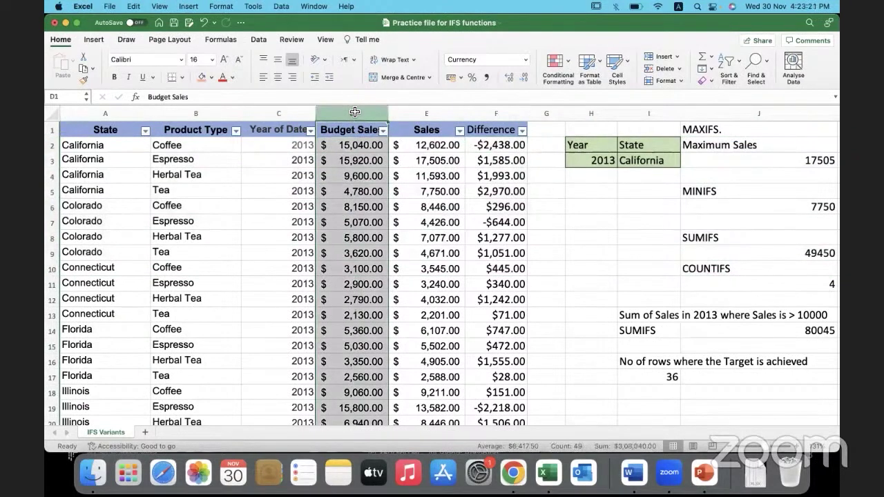
click(440, 110)
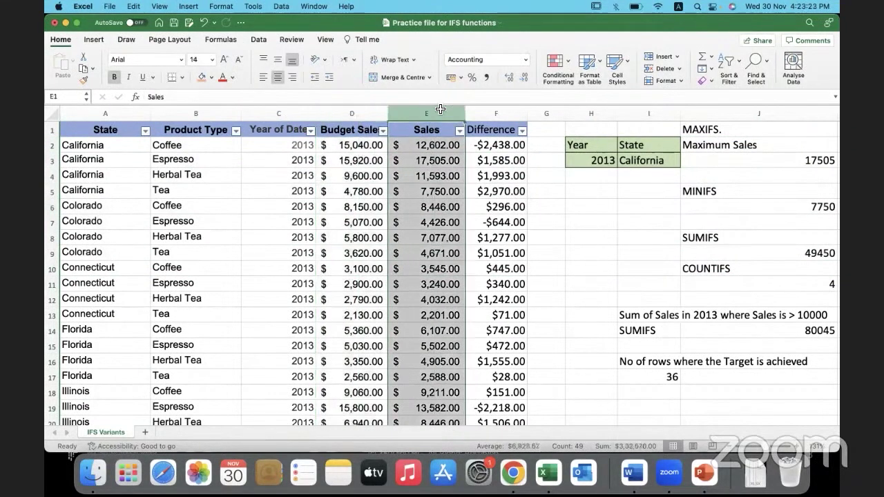
click(489, 145)
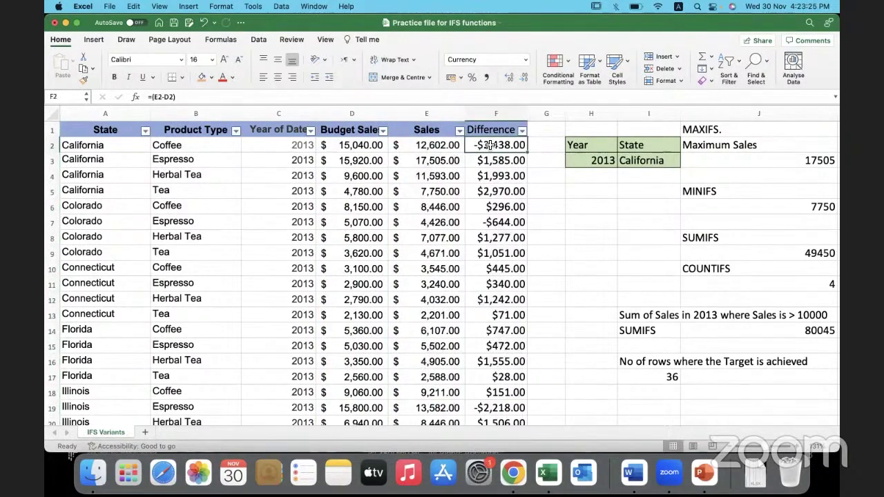
click(429, 146)
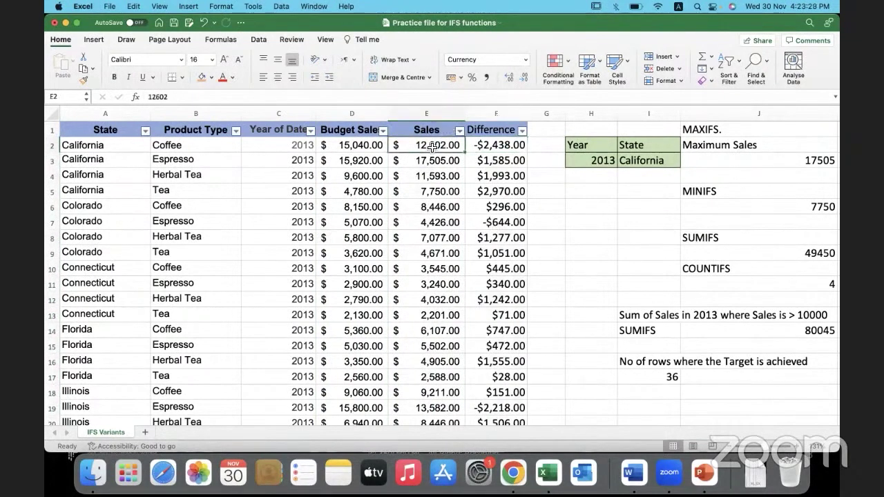
Review the references in F2's formula =(E2-D2) without changing it, and fill it down the Difference column
click(479, 145)
click(194, 96)
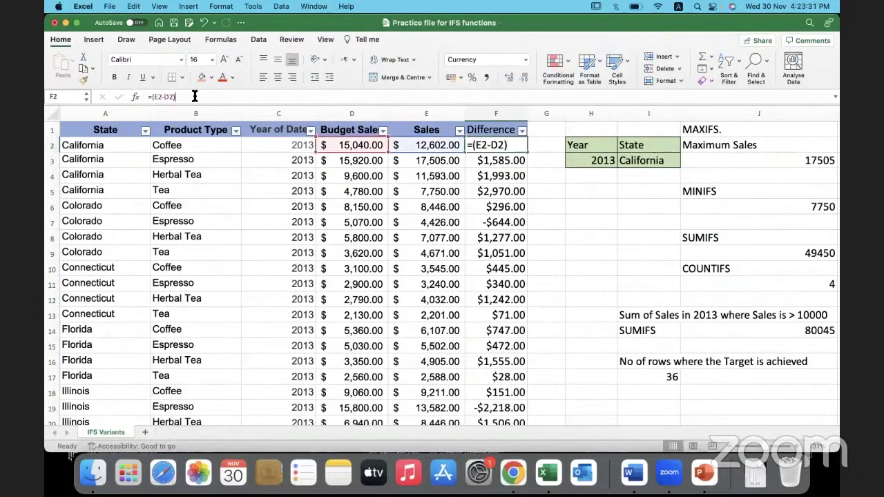
click(518, 145)
key(Escape)
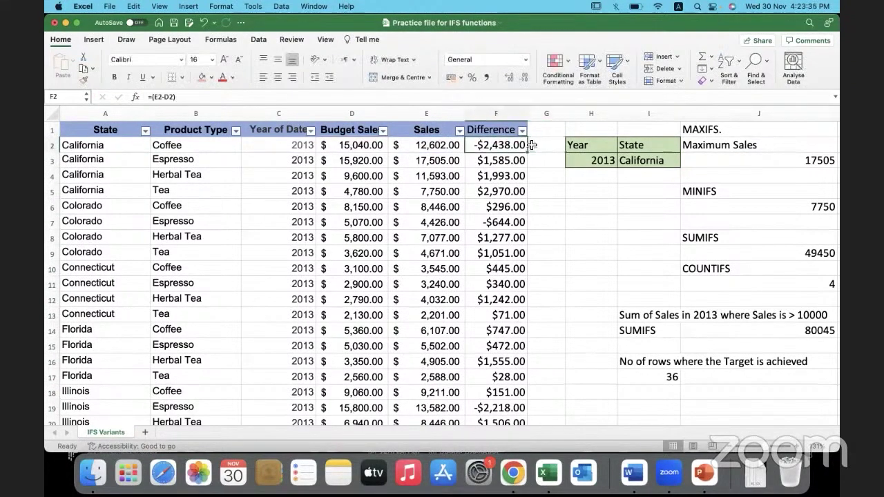
double_click(527, 152)
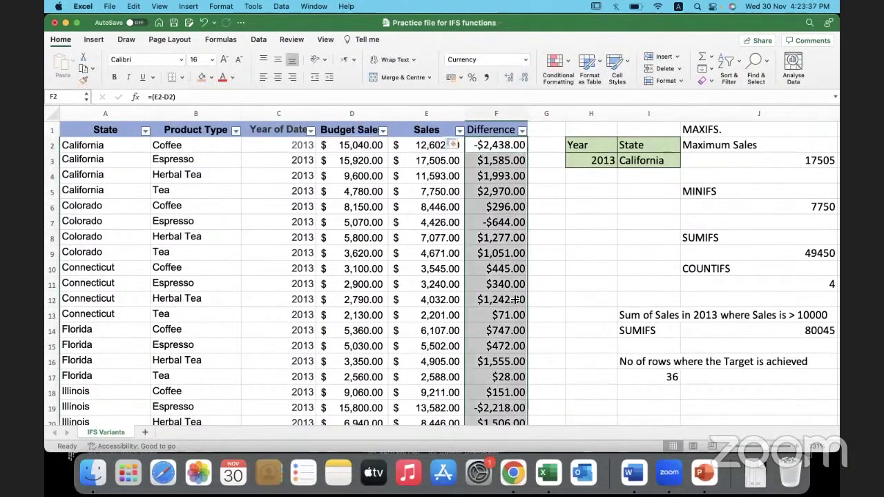
Check the Difference formula in F3 against its Sales value in E3 and Budget Sales value in D3
click(502, 163)
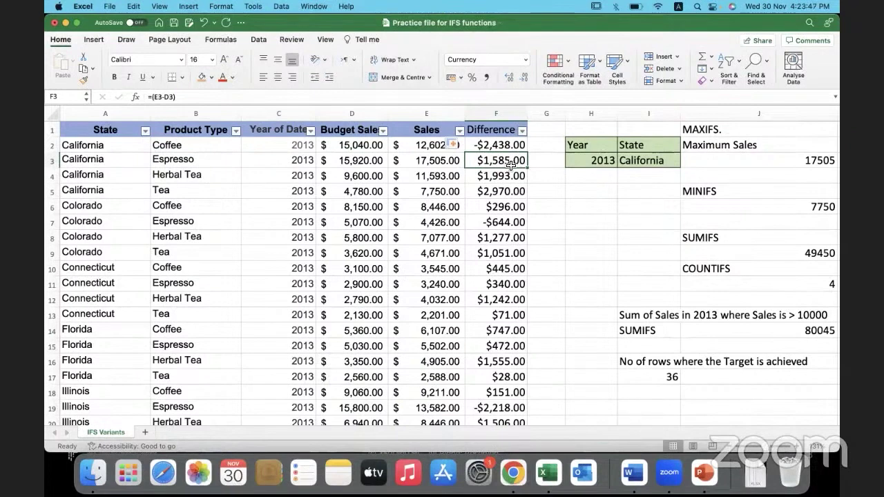
click(417, 164)
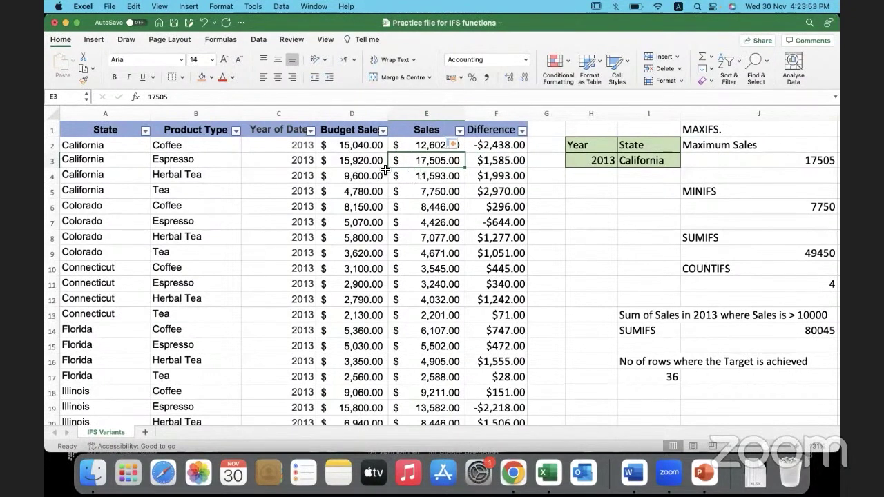
click(363, 163)
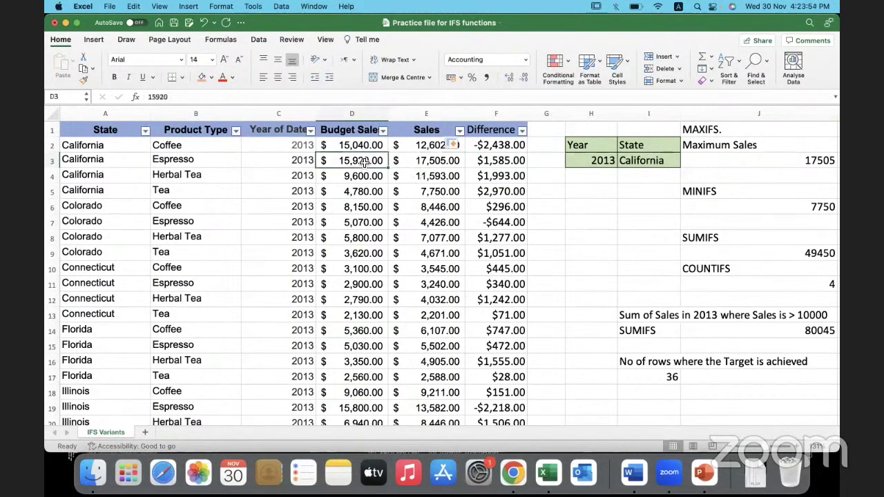
Check the Difference values in F3 and F7, comparing row 7's Sales in E7 with its Budget Sales in D7
click(519, 161)
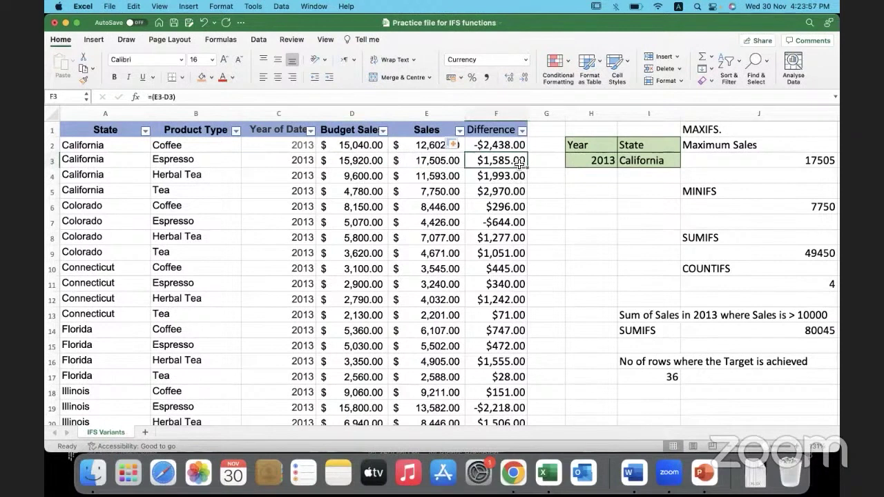
click(454, 222)
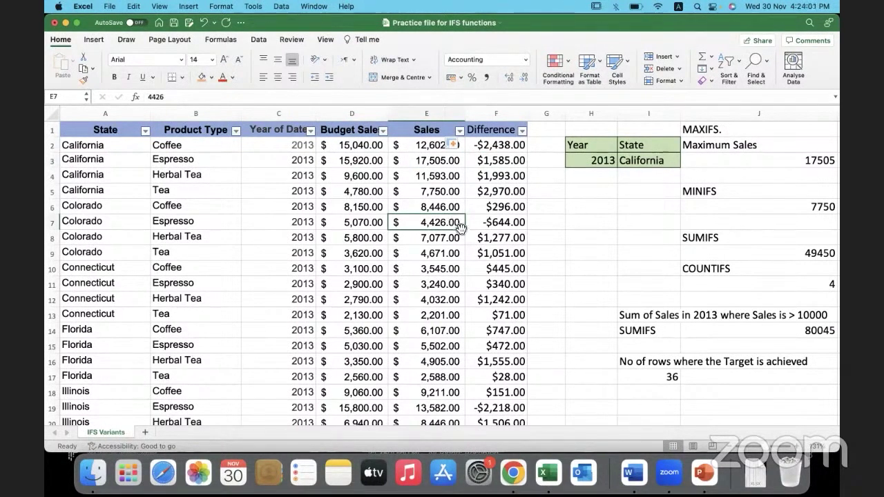
click(369, 226)
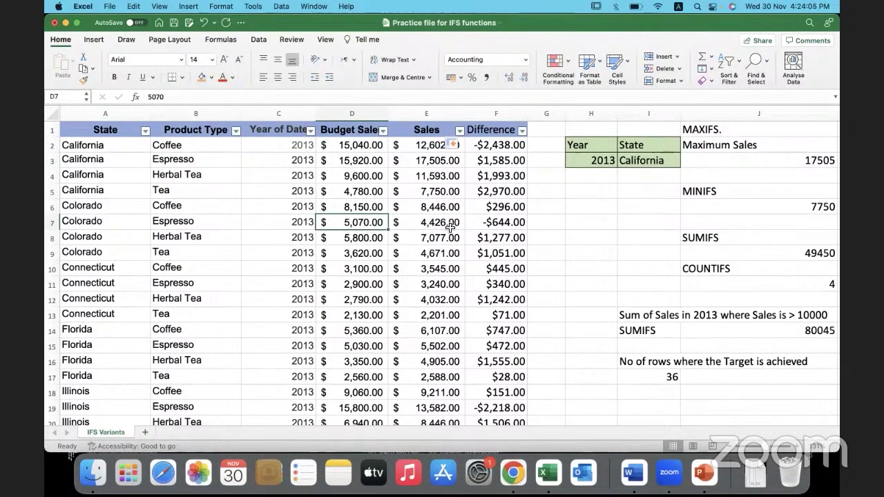
click(475, 225)
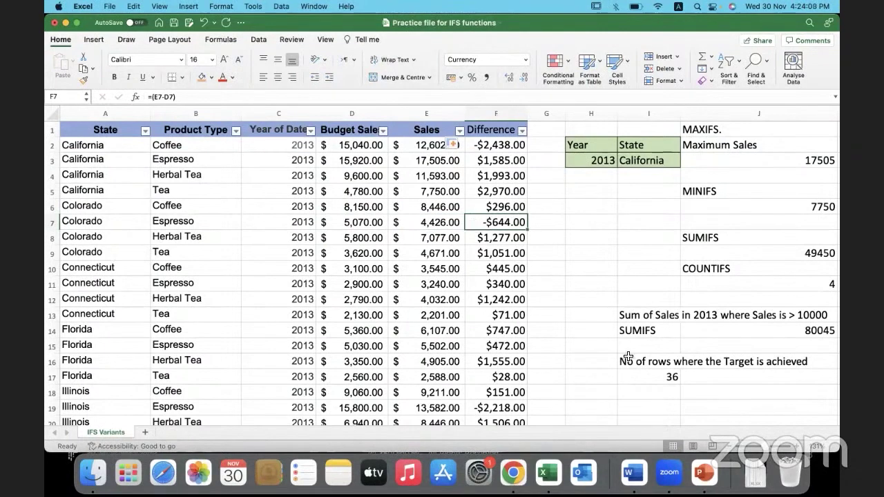
Clear I17 and re-enter the target-achieved count as =COUNTIF(F2:F49,">0")
click(641, 377)
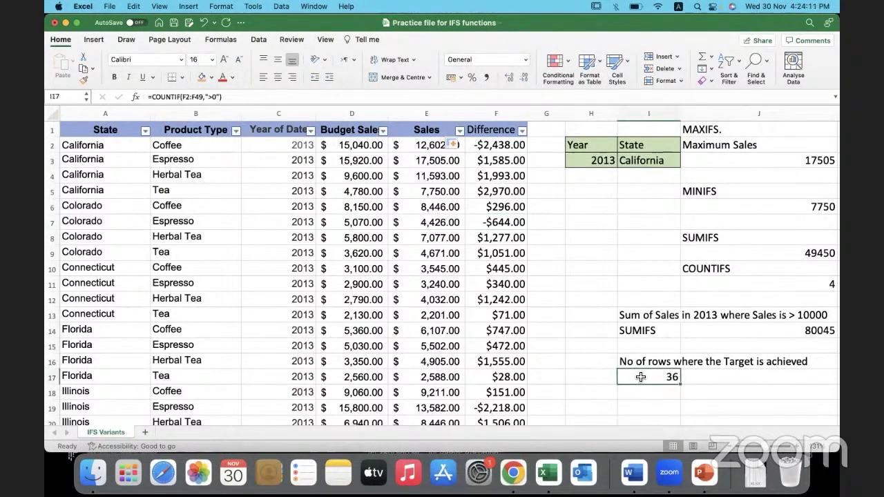
key(Delete)
text(=count)
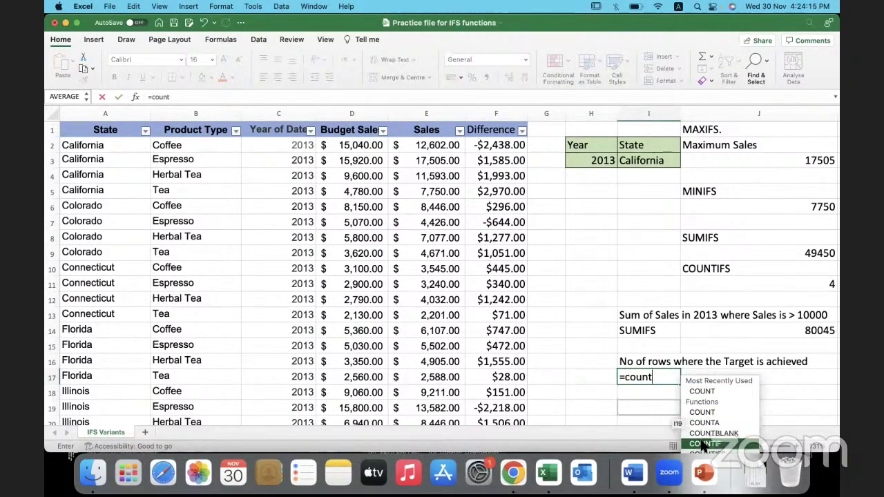
double_click(705, 443)
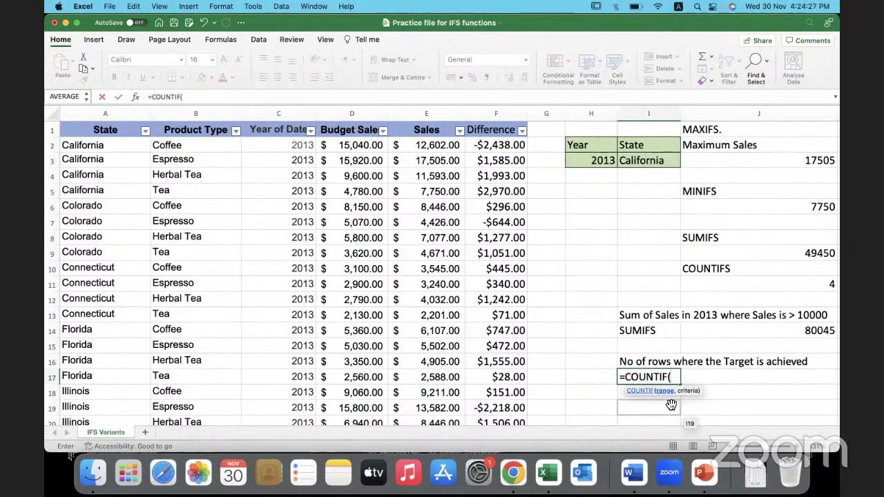
click(488, 147)
drag(488, 147, 496, 421)
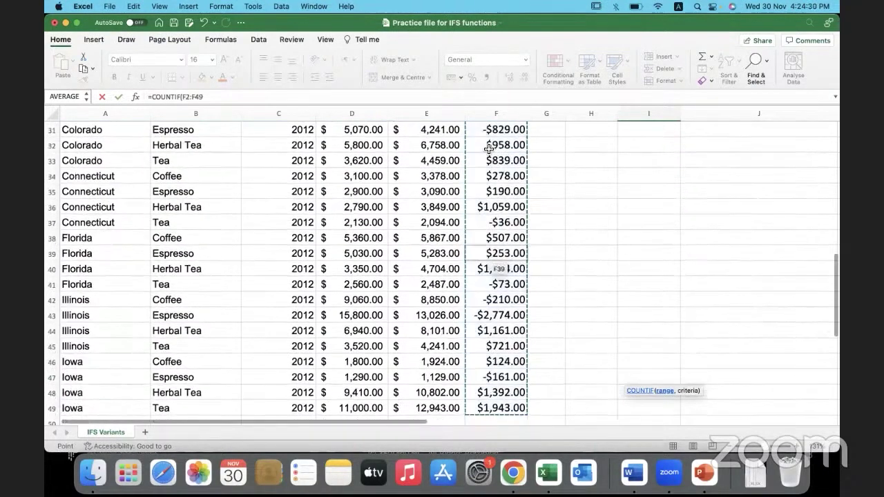
scroll(488, 150, up, 10)
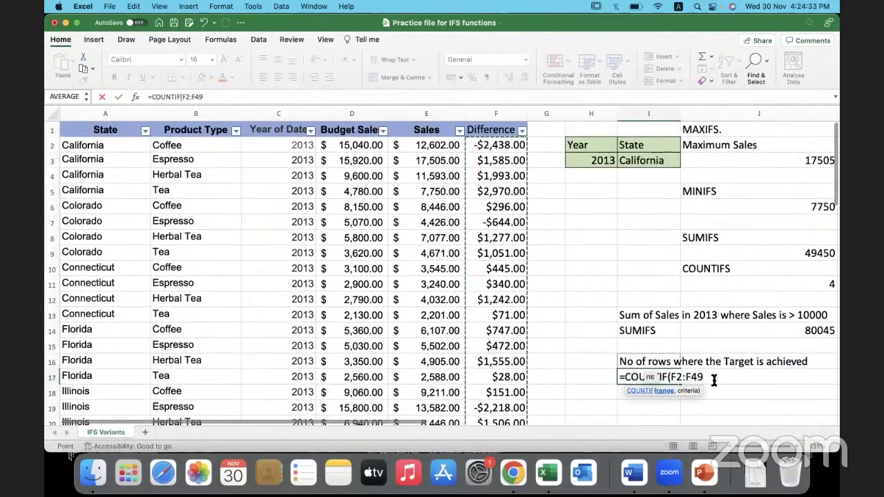
text(,)
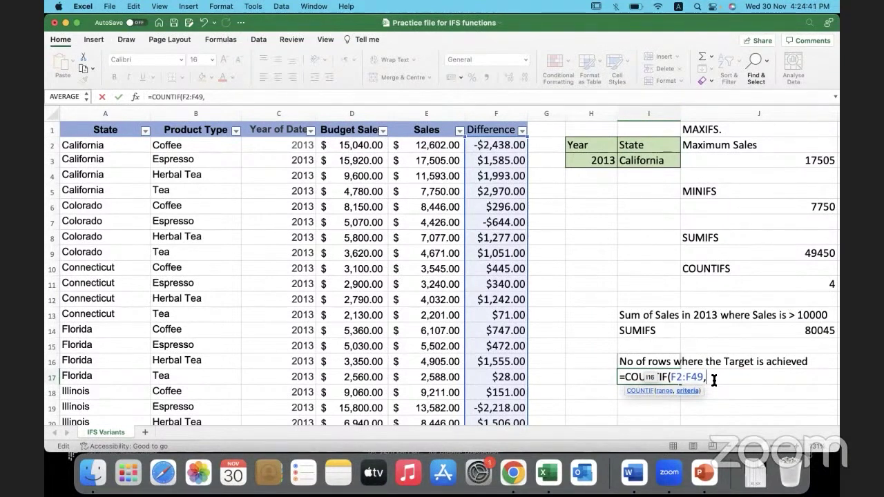
text(">0")
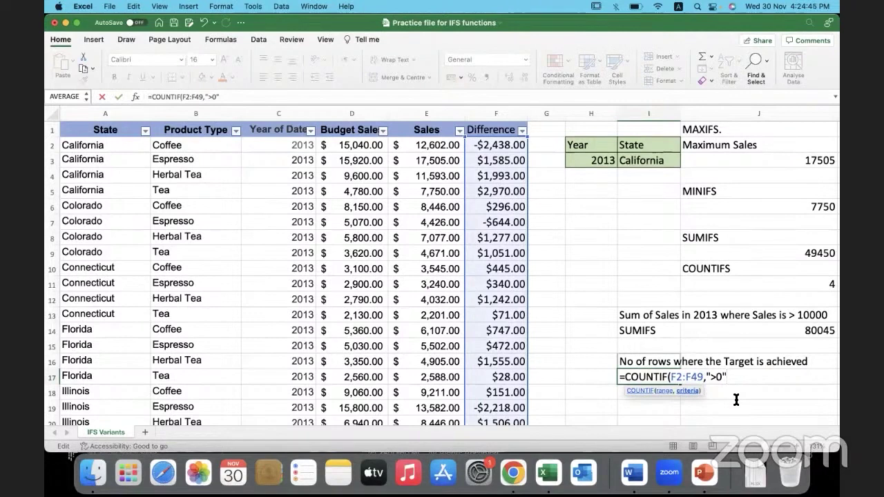
text())
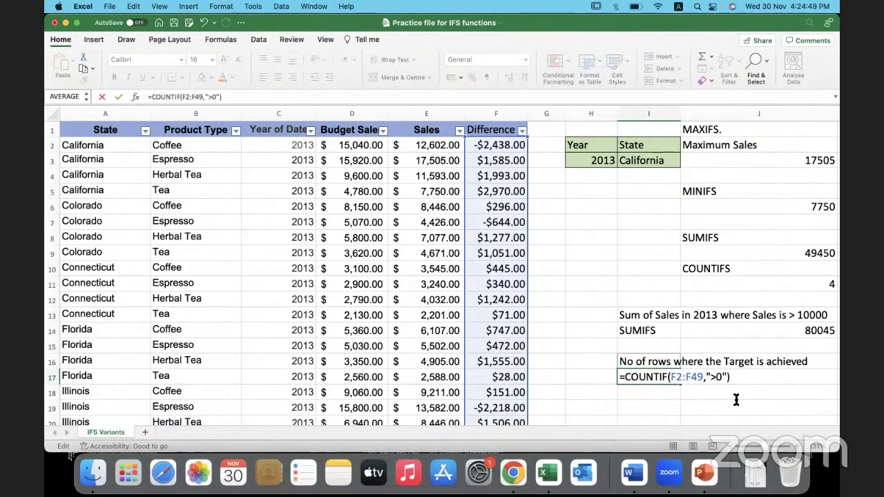
key(Return)
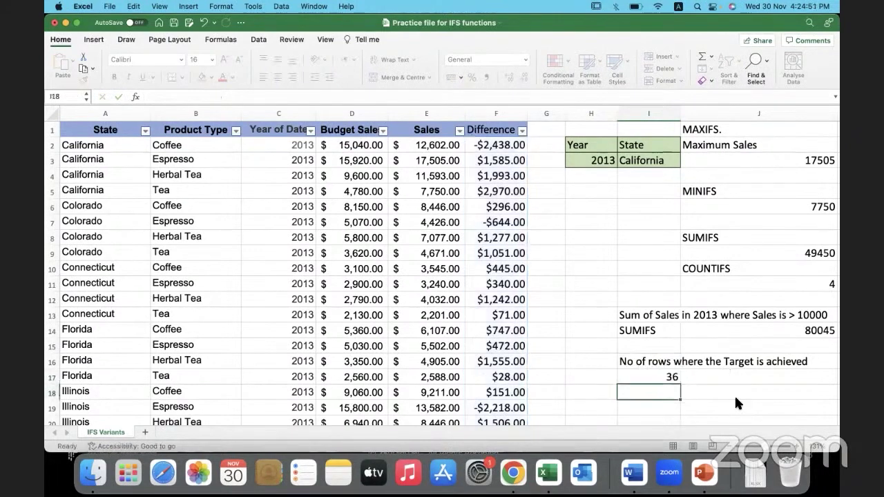
Review the COUNTIF formula in I17 and examine where the Year of Date column switches from 2013 to 2012
click(651, 376)
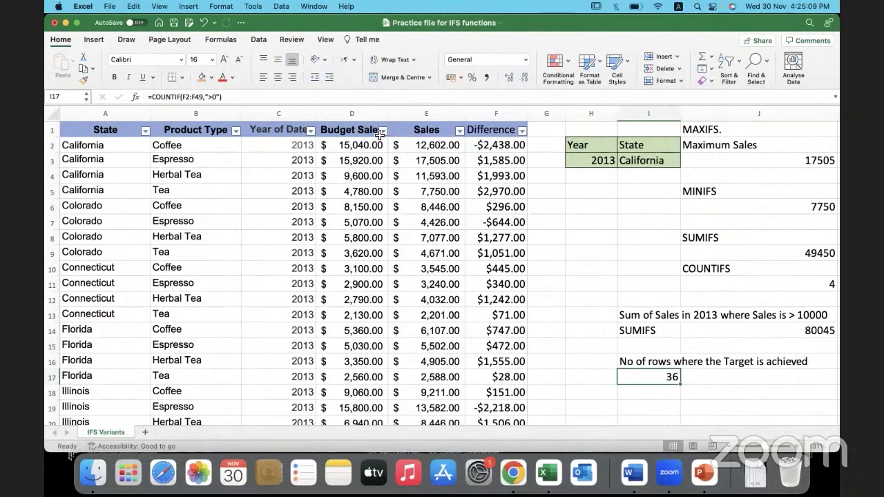
click(306, 283)
scroll(307, 286, down, 5)
scroll(307, 286, down, 3)
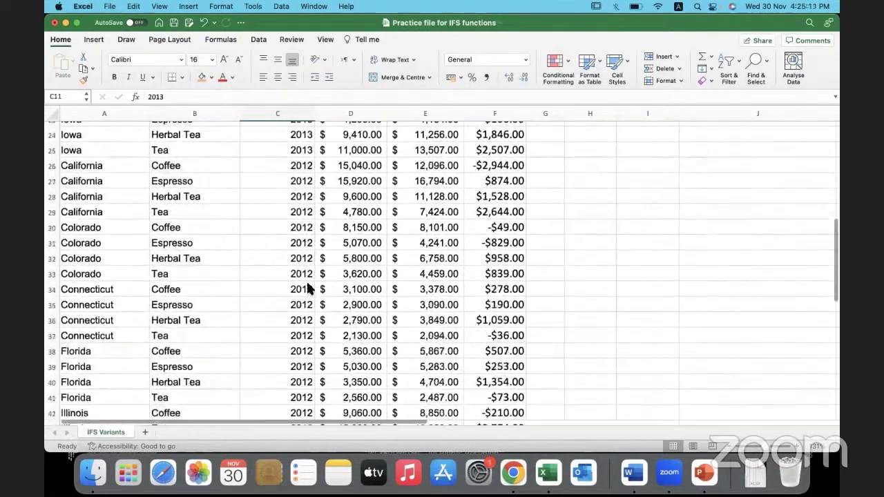
scroll(305, 288, up, 3)
drag(300, 166, 272, 243)
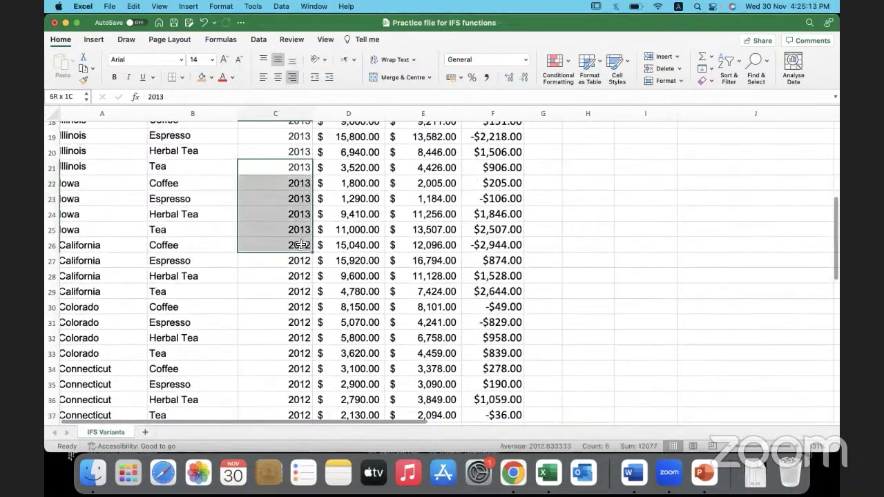
click(272, 244)
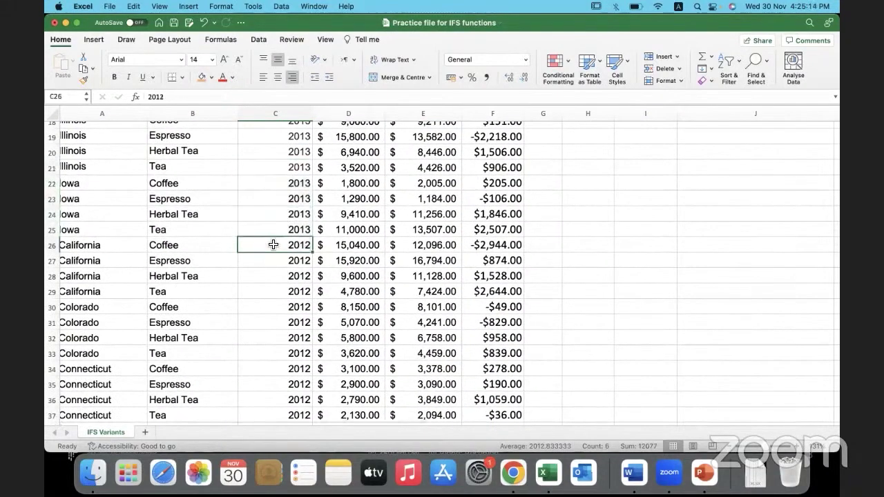
click(271, 353)
scroll(271, 354, up, 3)
scroll(272, 354, up, 5)
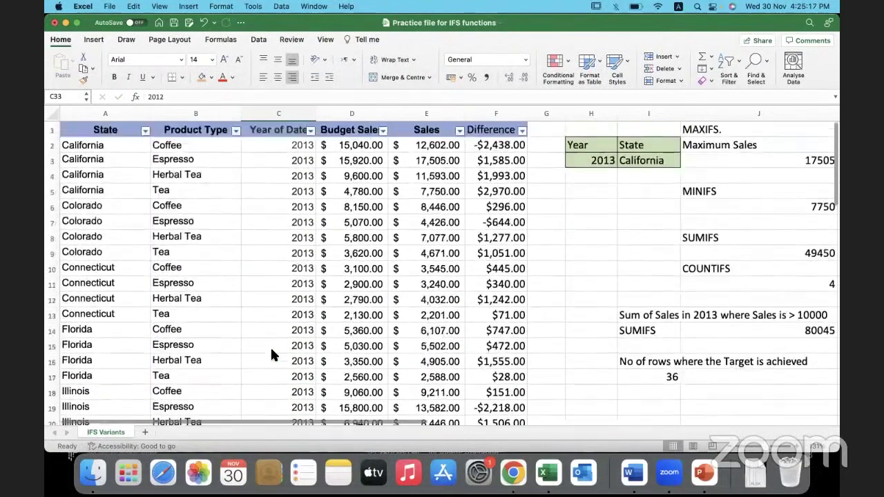
Set the Year criterion in H3 to 2012
click(585, 160)
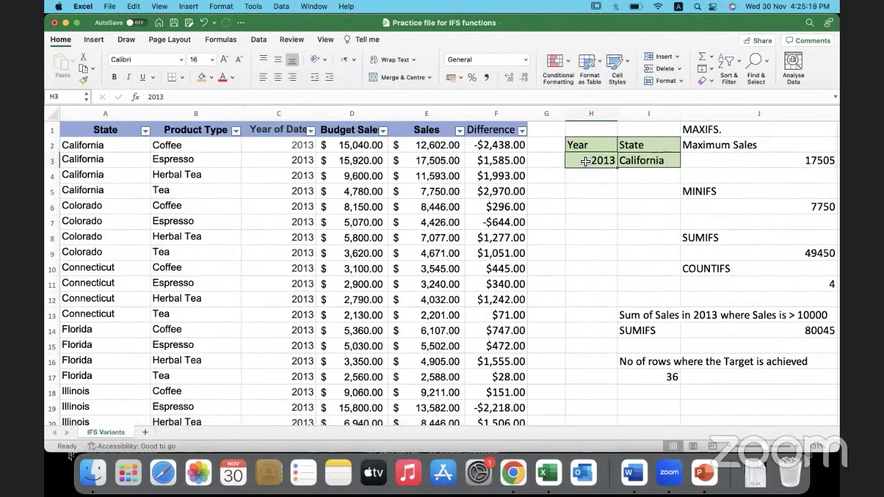
double_click(595, 161)
key(BackSpace)
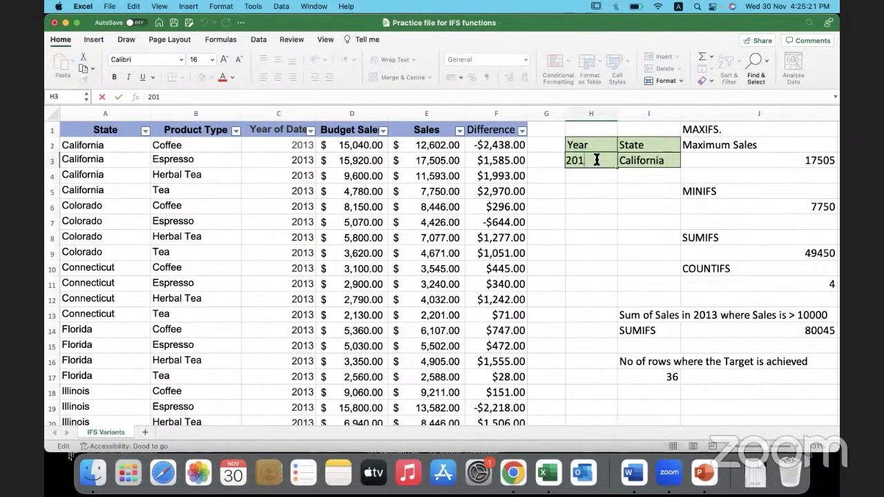
text(2)
key(Return)
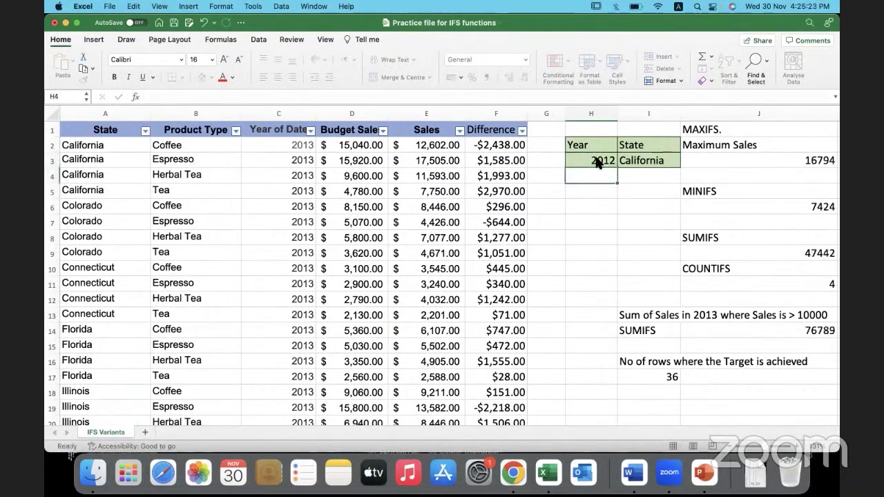
Compare the recalculated results in column J with the California 2012 rows, selecting A26:F29 in the data
click(600, 162)
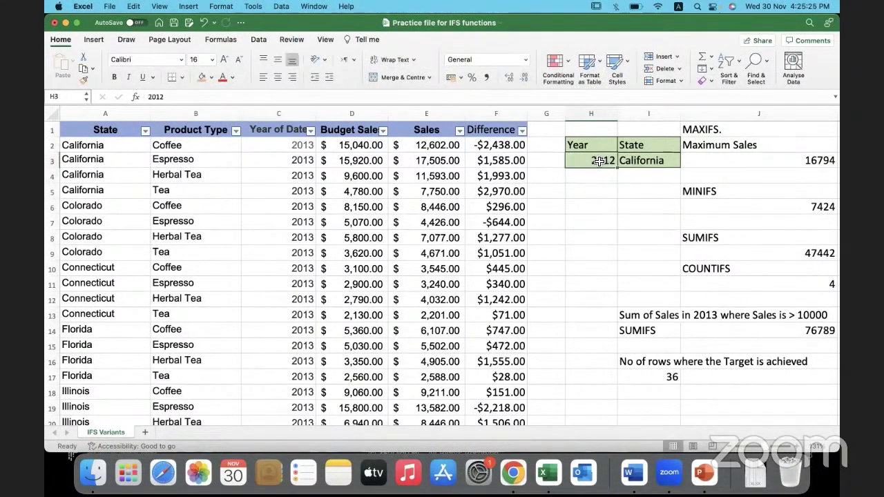
click(673, 161)
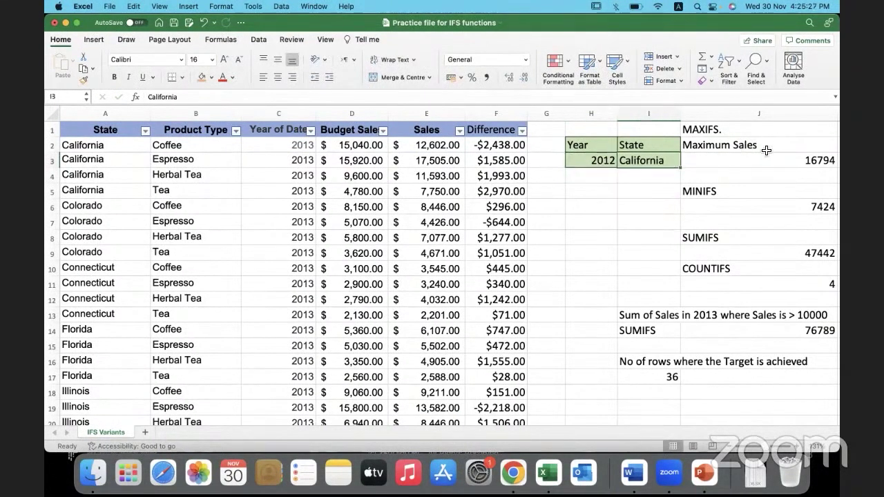
drag(770, 145, 759, 269)
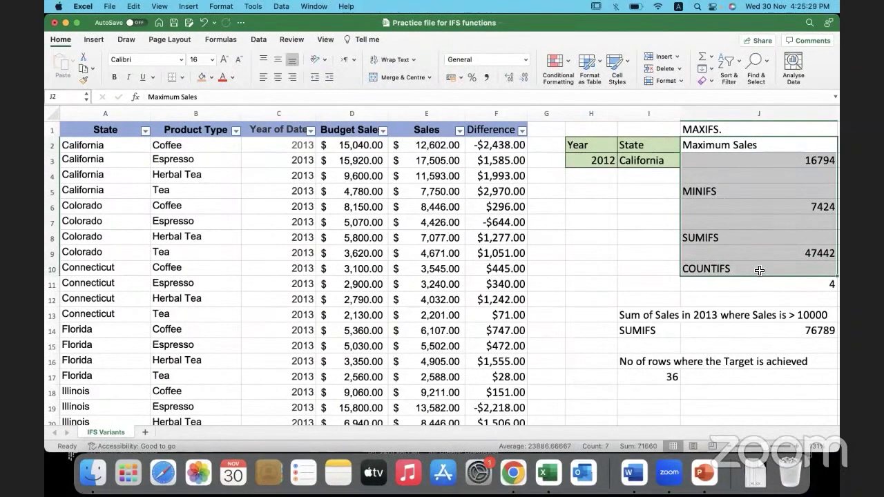
scroll(361, 286, down, 6)
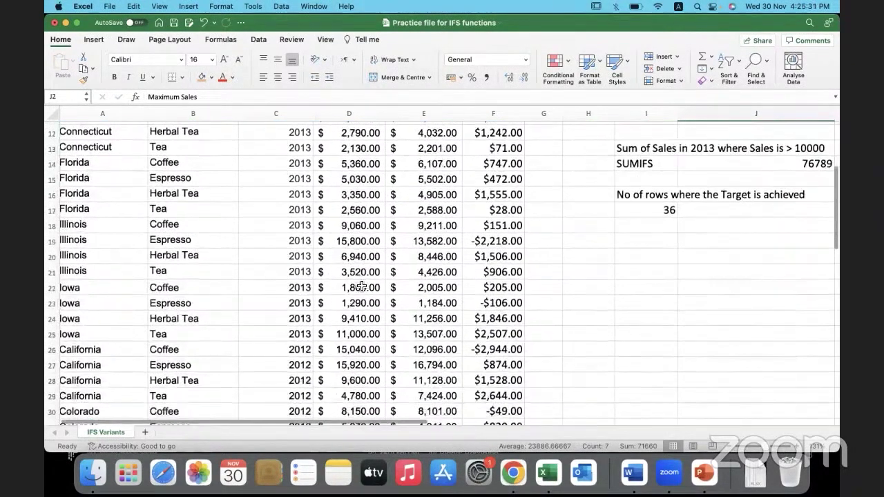
drag(112, 214, 335, 261)
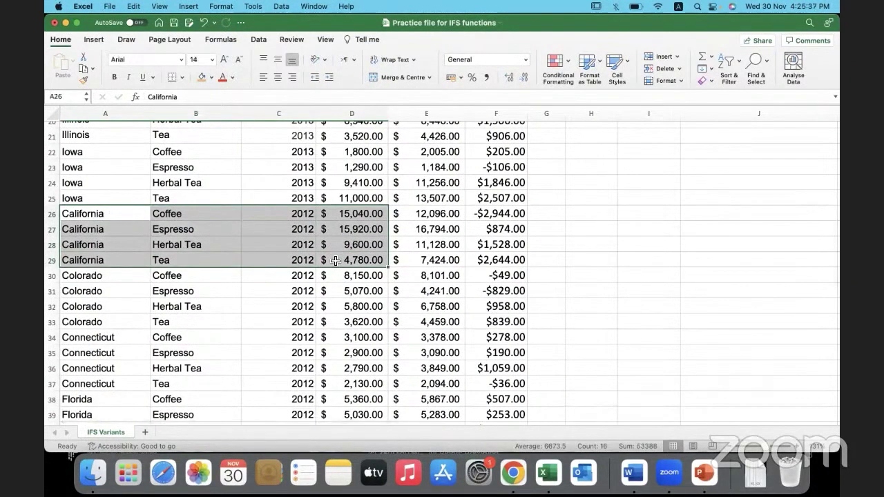
key(shift+Right)
key(shift+Right)
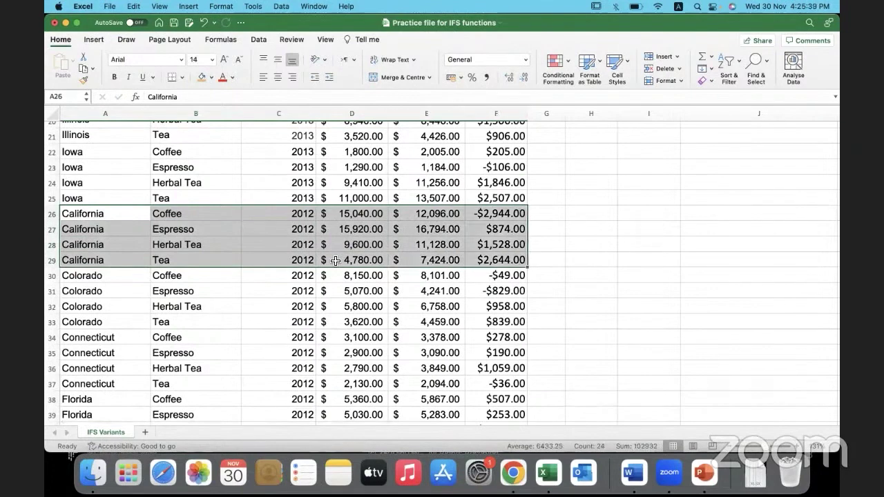
scroll(584, 296, up, 1)
scroll(584, 295, up, 5)
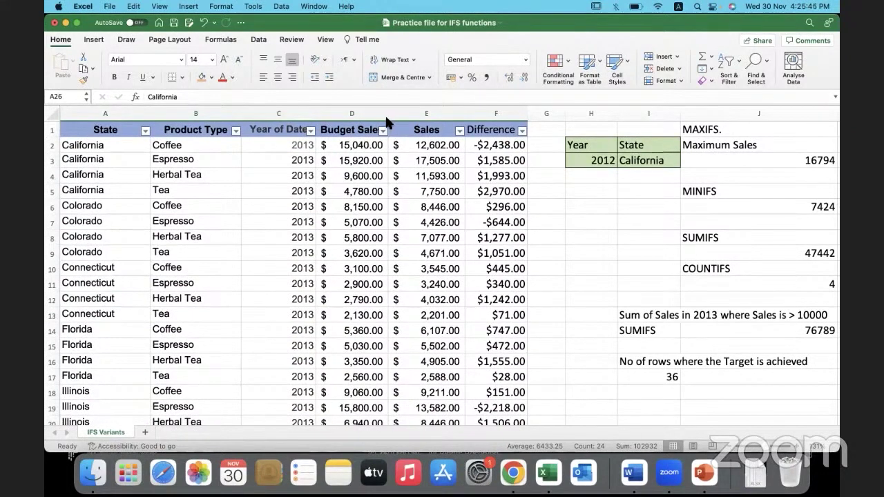
Review the Difference formula in F2, the Year and State criteria in H2:I3, and the MAXIFS formula in J3 without changing it
click(585, 268)
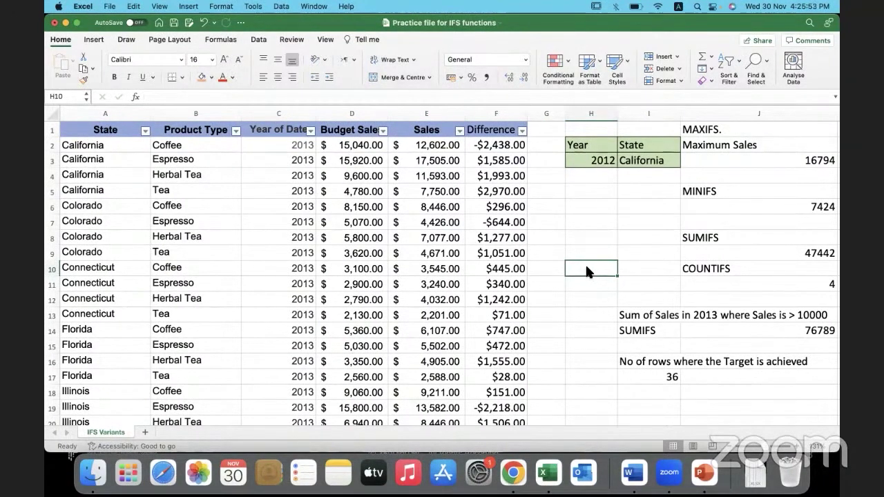
scroll(585, 271, right, 3)
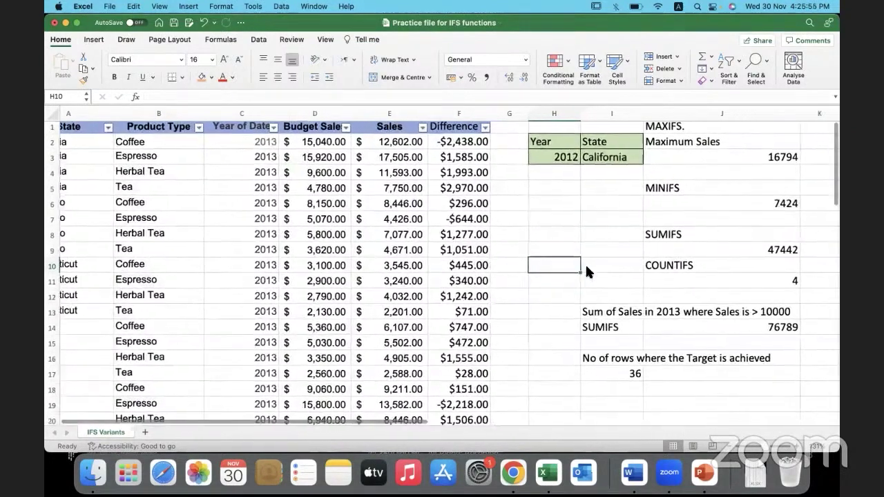
click(471, 146)
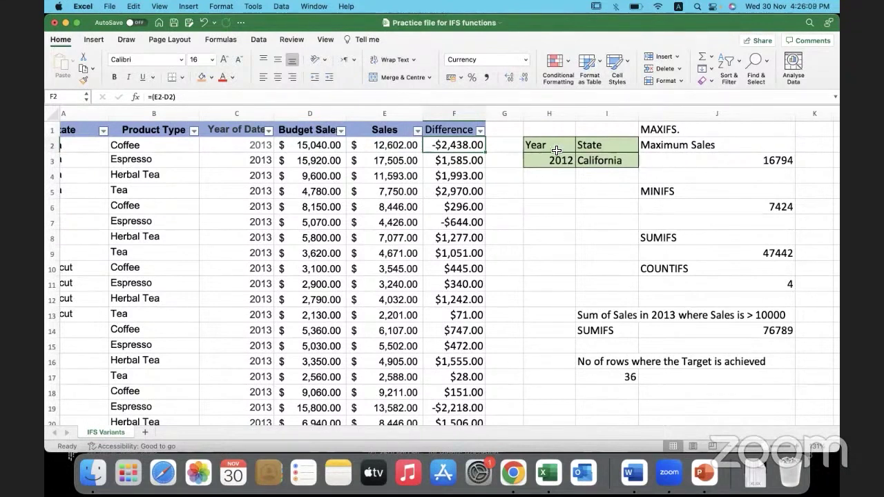
drag(557, 145, 614, 163)
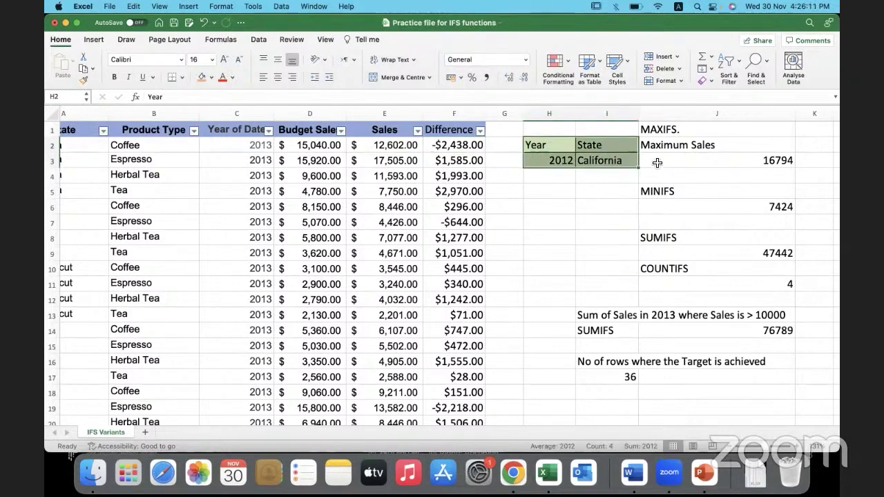
double_click(653, 163)
drag(275, 96, 141, 97)
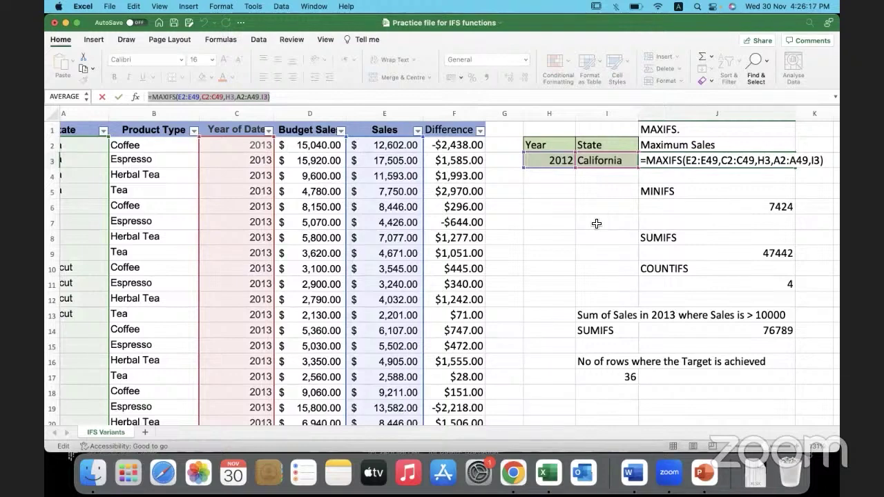
key(Escape)
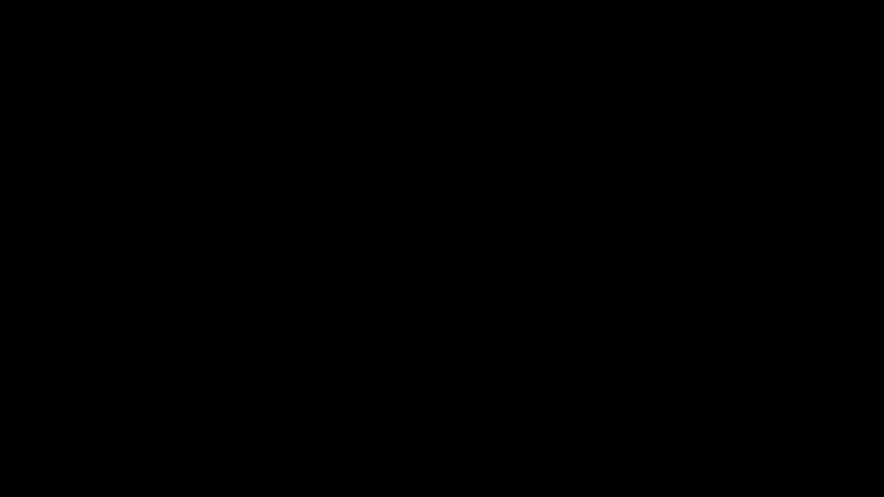